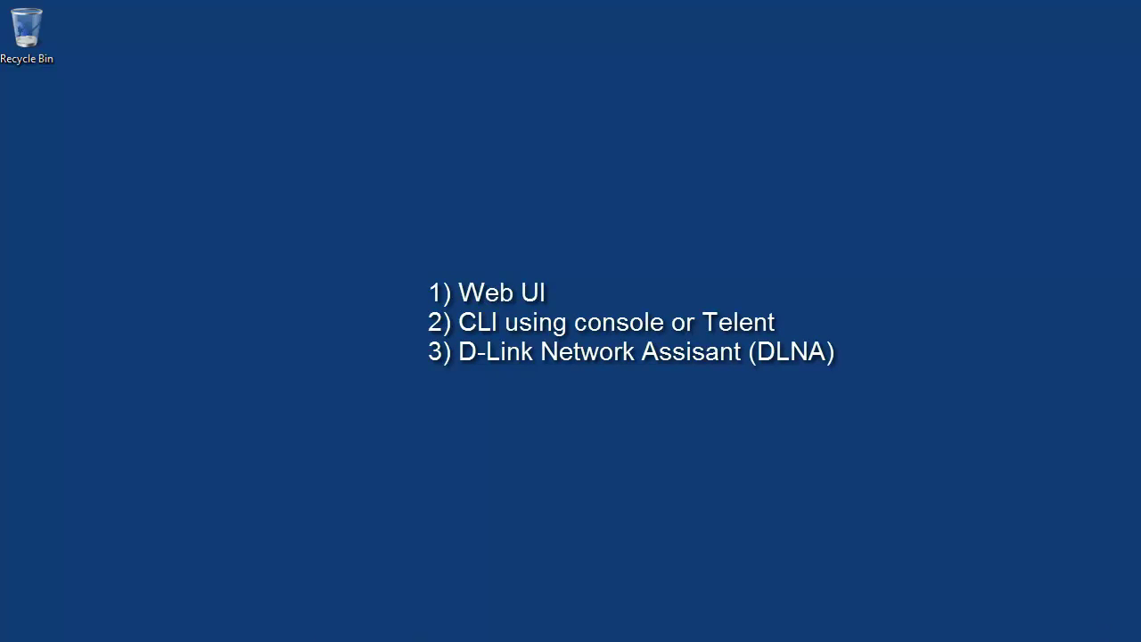
- Launch Internet Explorer, go to 172.16.97.22 and log in to view firmware Build 1.10.005
click(20, 633)
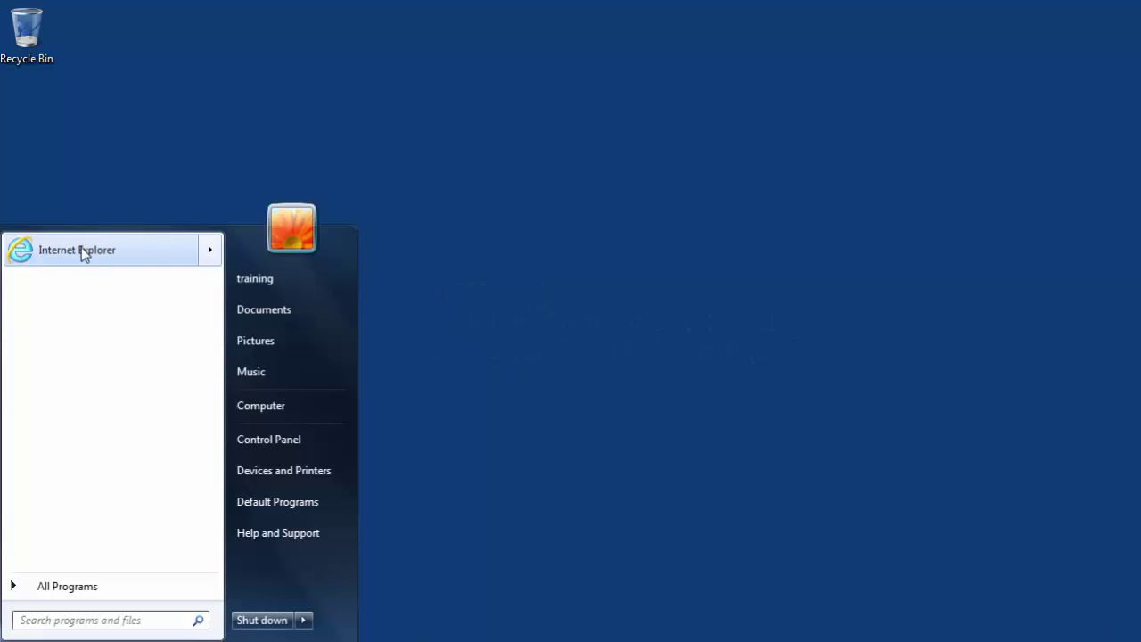
click(82, 251)
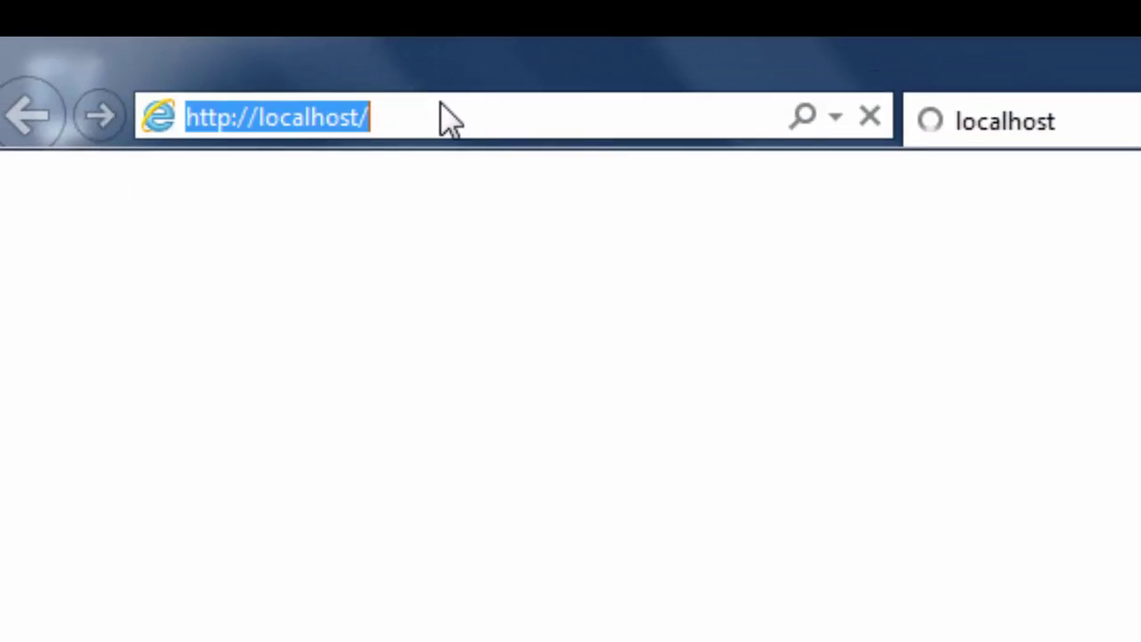
text(17)
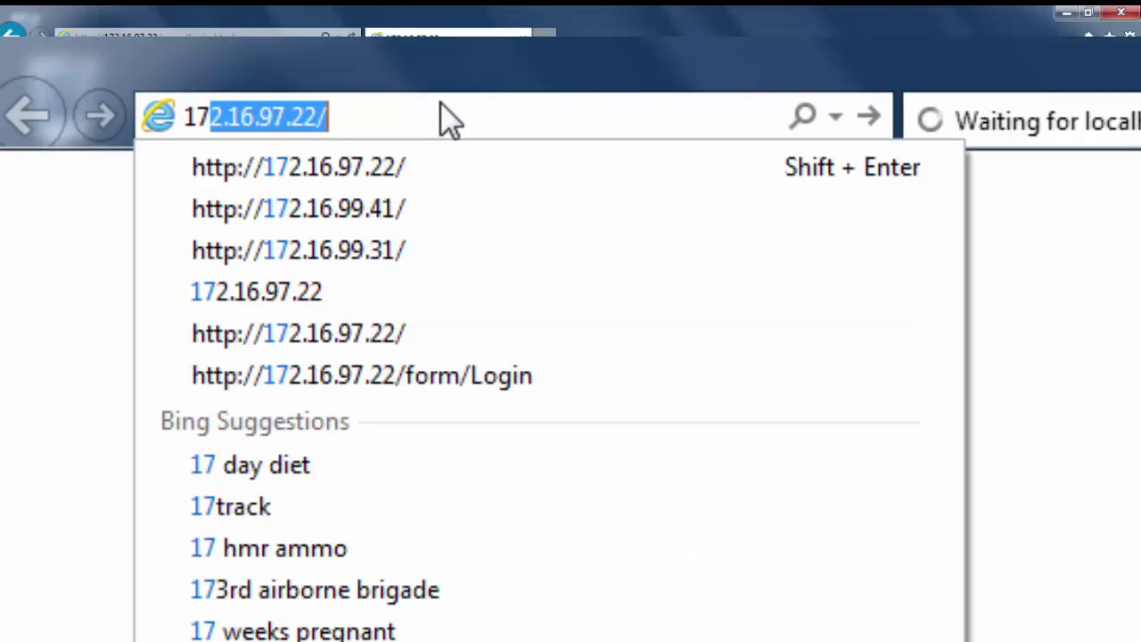
text(2)
click(438, 164)
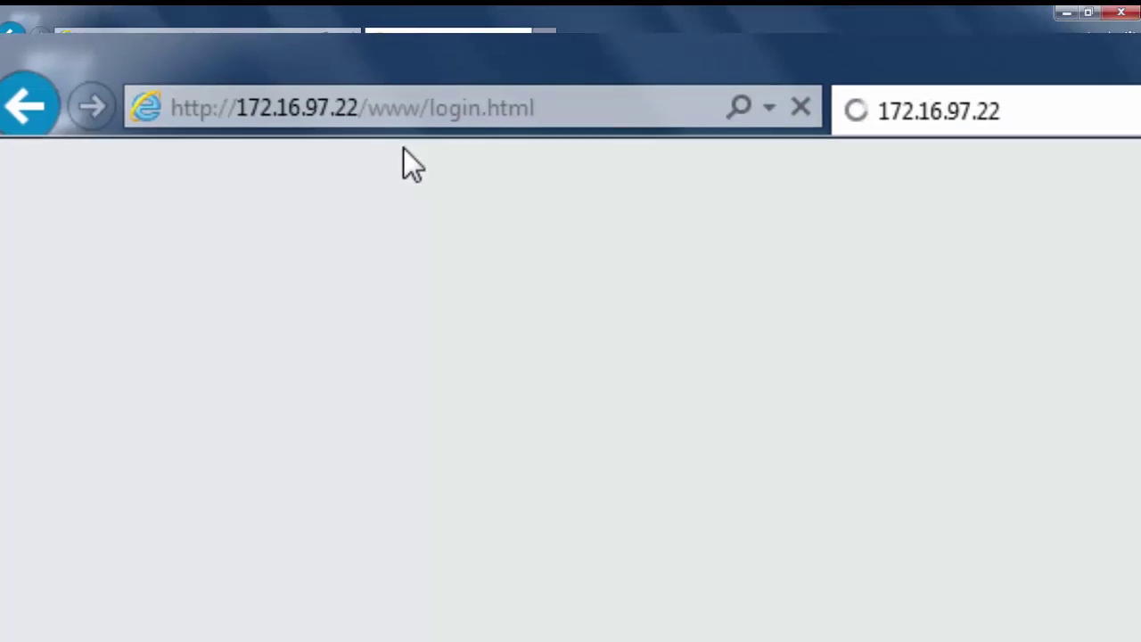
click(624, 234)
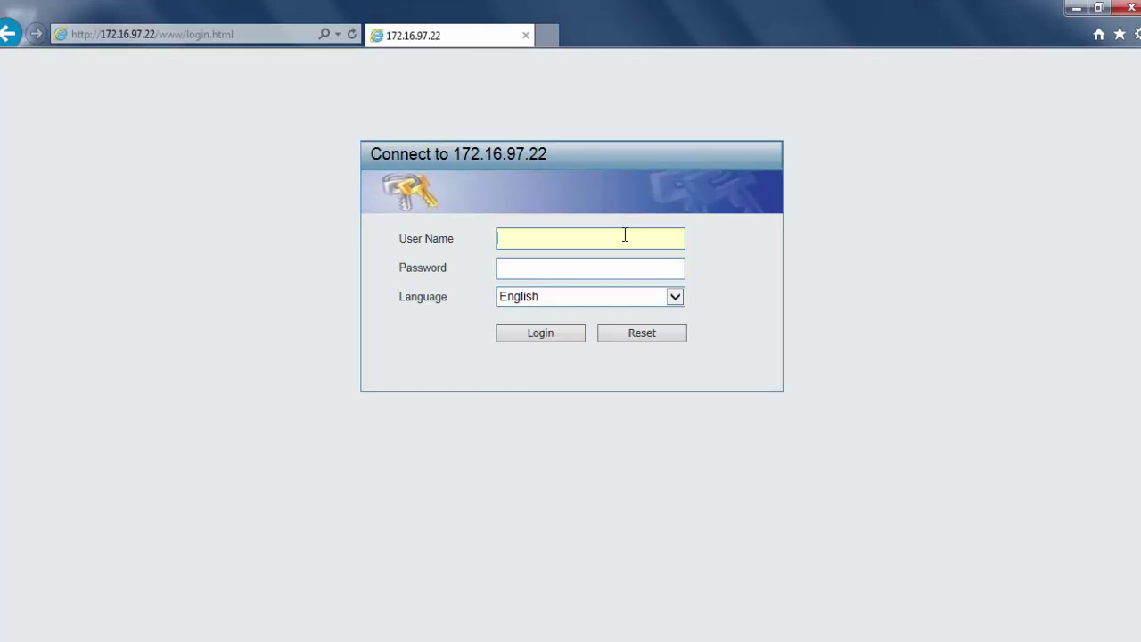
text(admin)
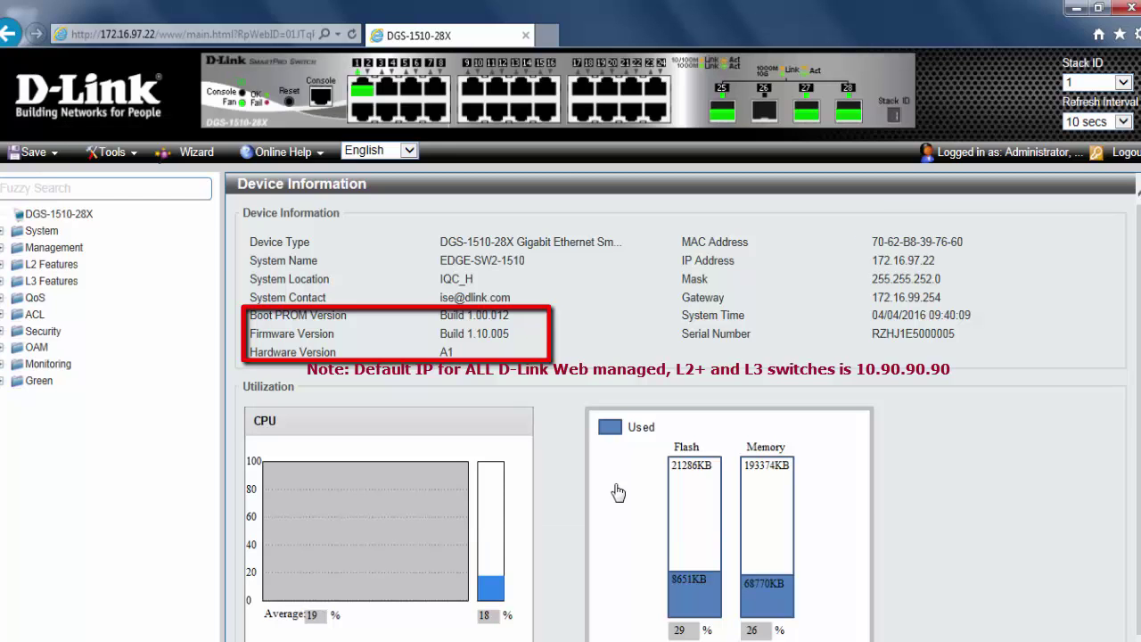
- Open Management > Physical Stacking to view the three-unit stack on runtime 1.10.005
click(2, 249)
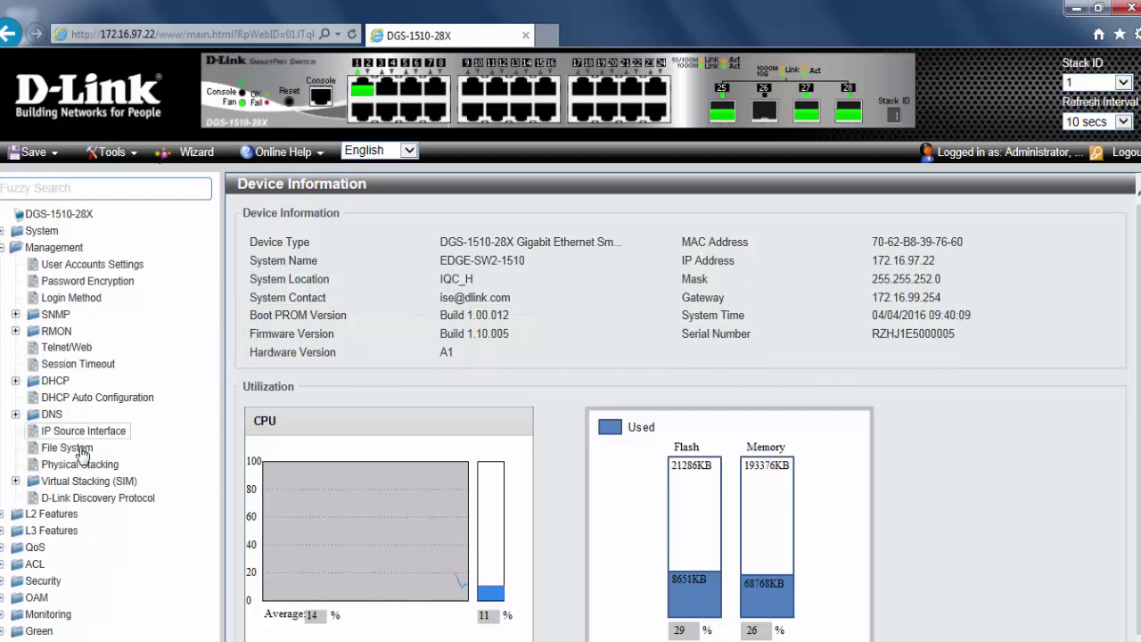
click(82, 463)
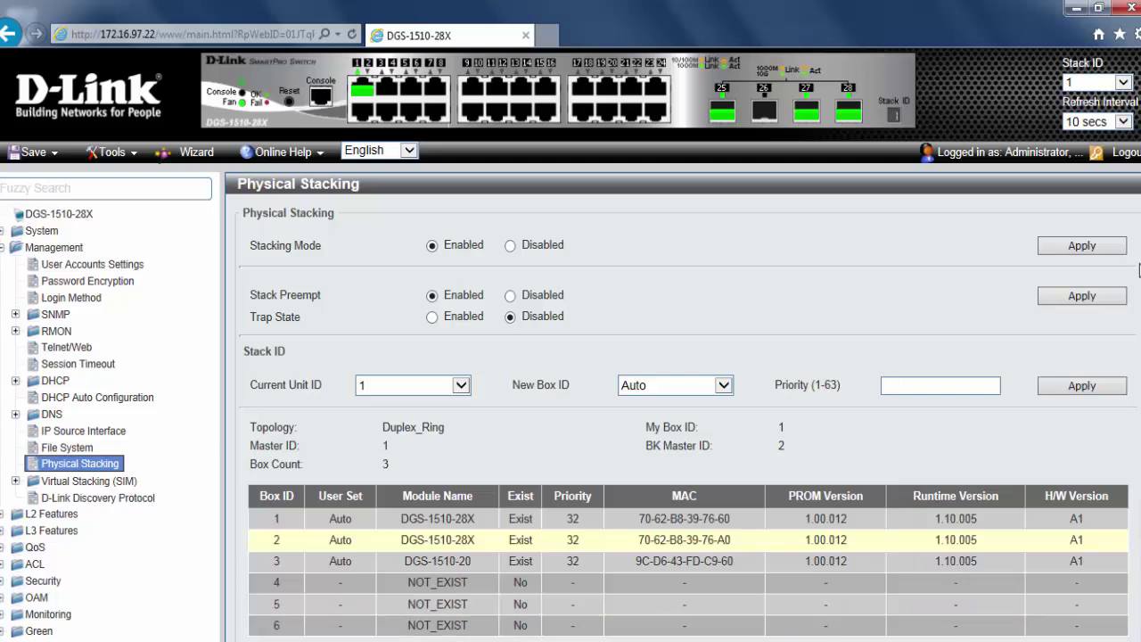
- Log out of the switch and load support.dlink.com
click(1130, 153)
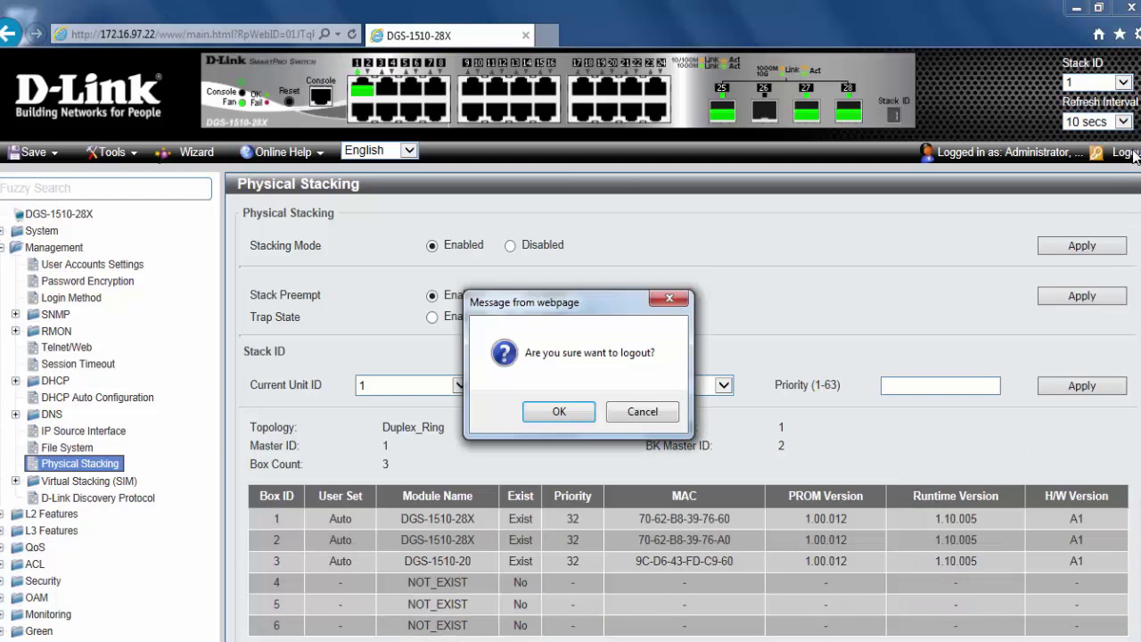
click(580, 413)
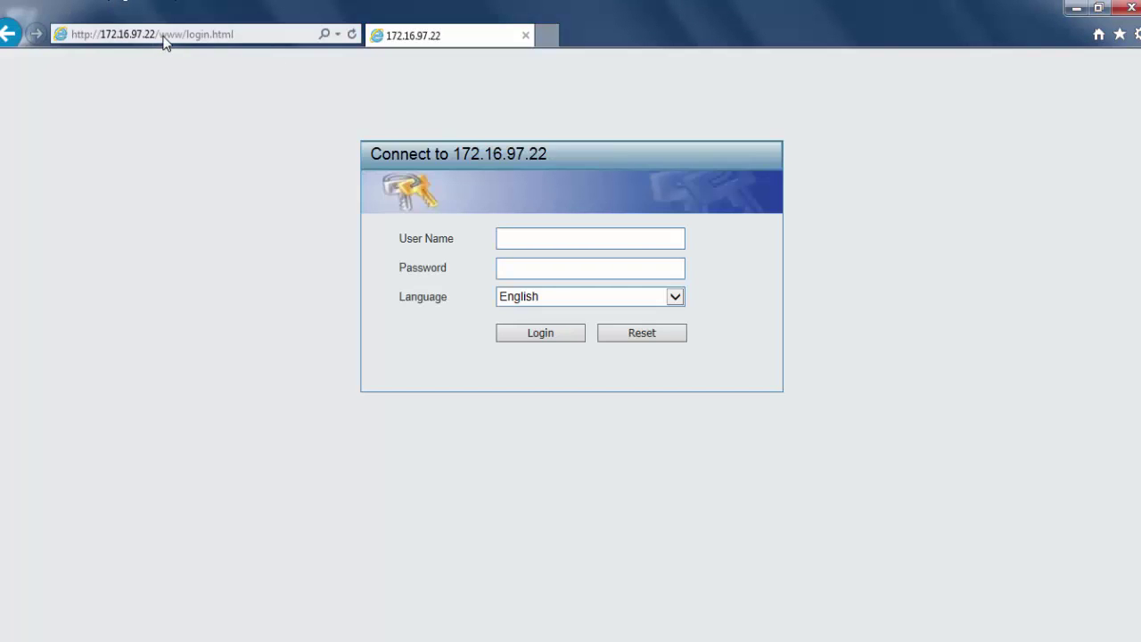
click(164, 37)
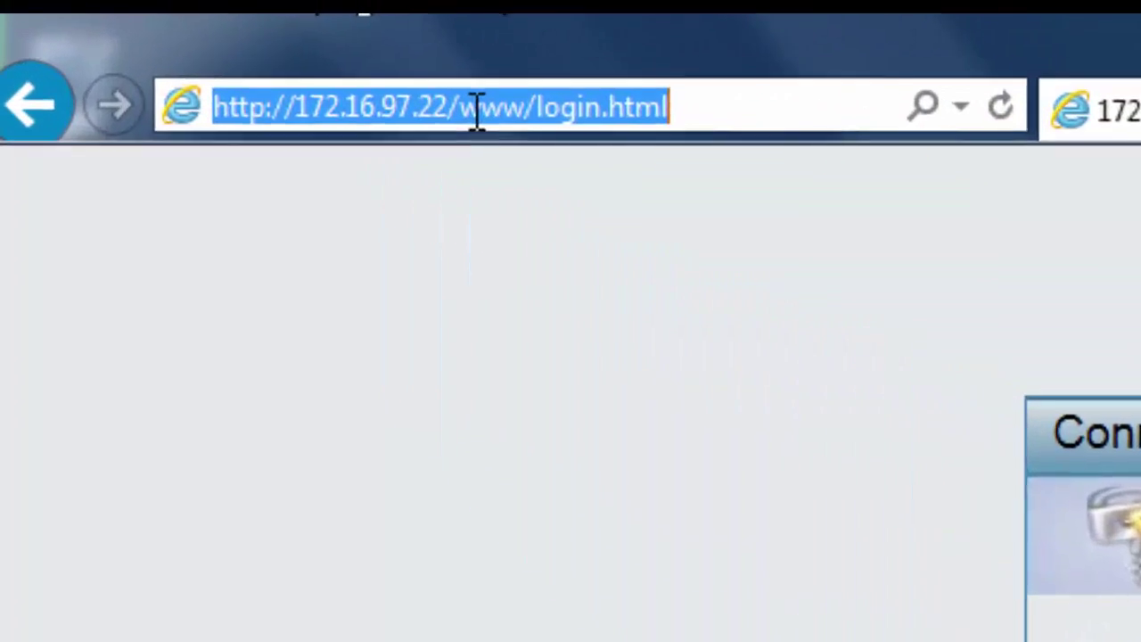
text(sup)
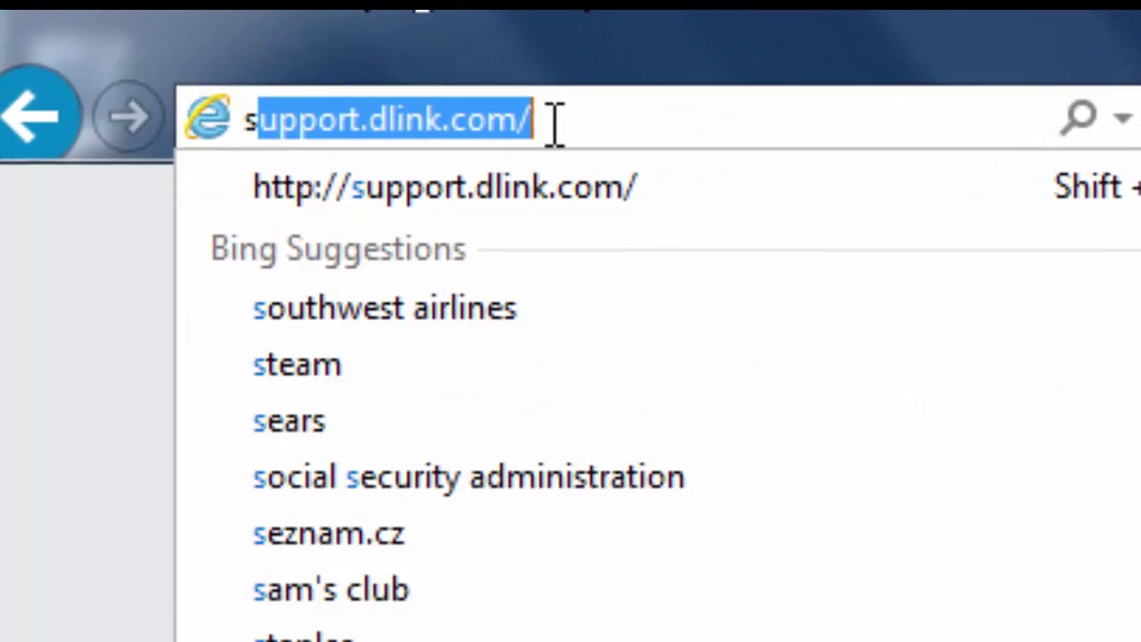
key(End)
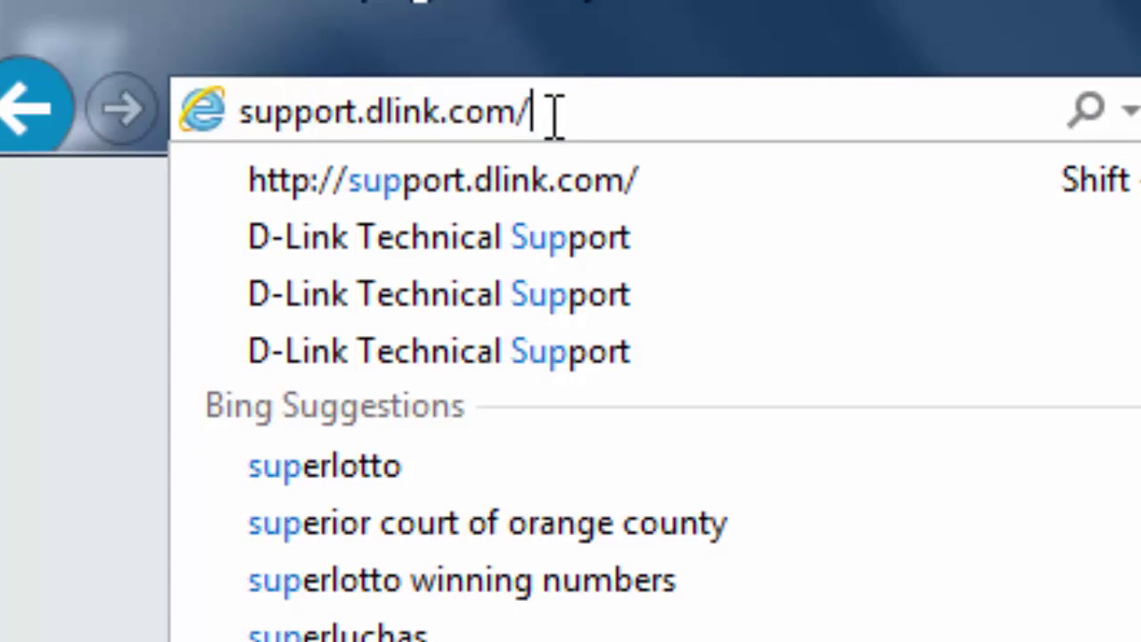
key(Return)
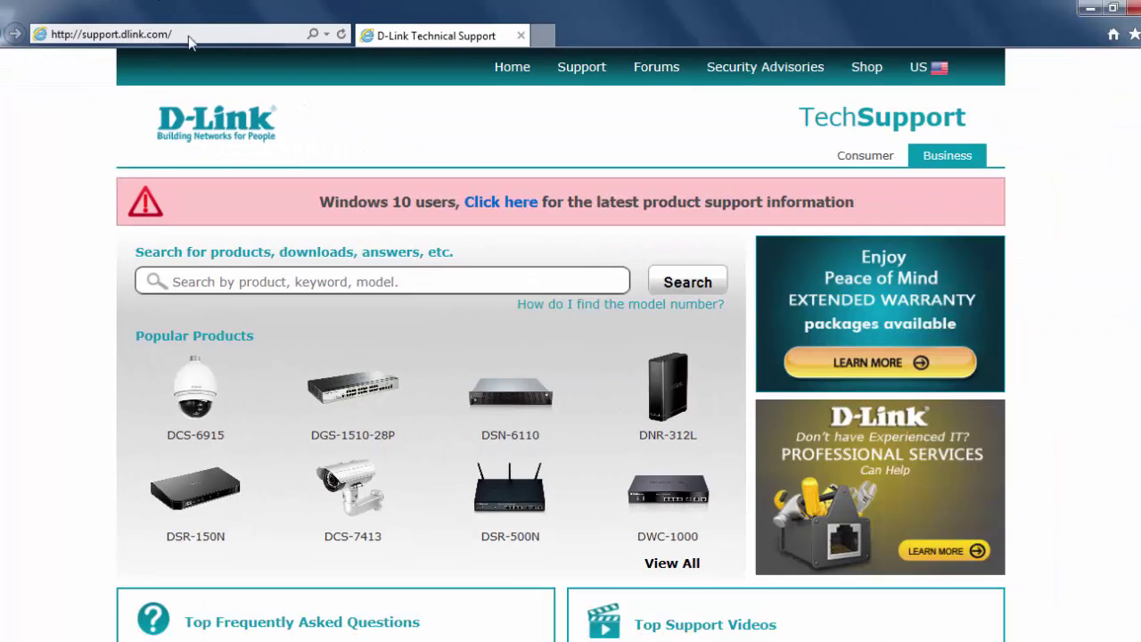
- Search the D-Link support site for dgs-1510-28x
click(234, 273)
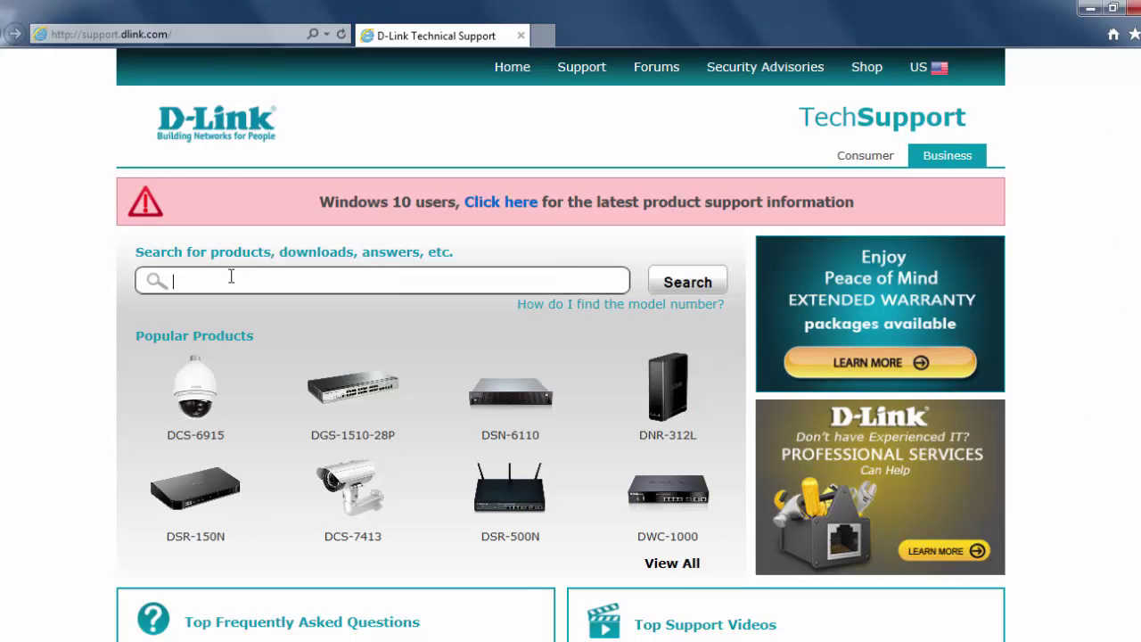
text(dgs-1510-28x)
click(683, 282)
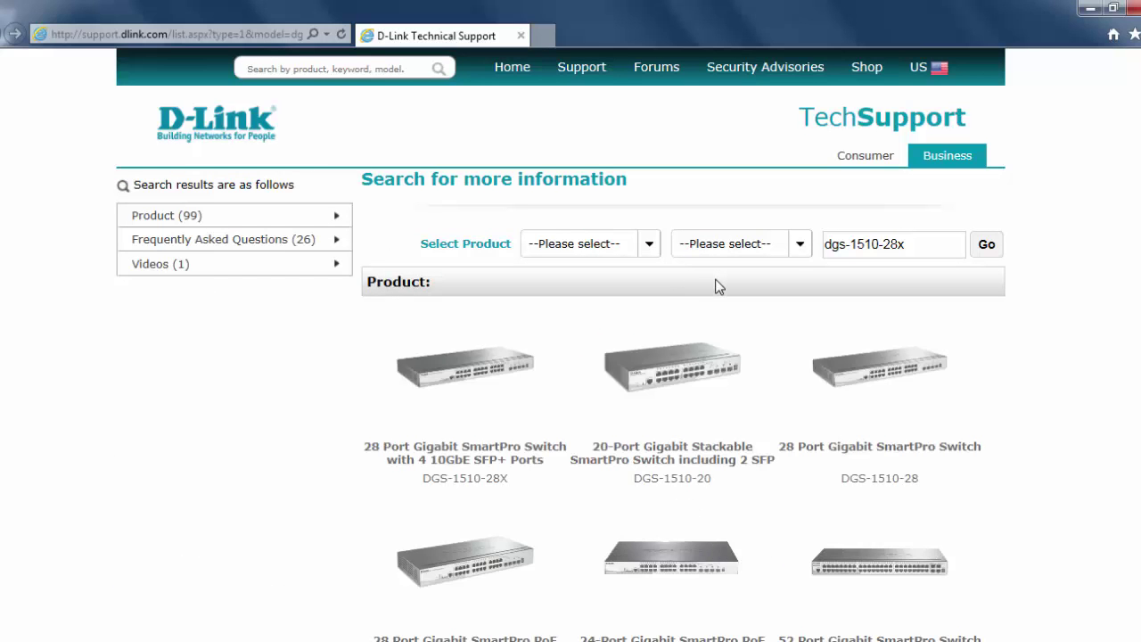
- Open the DGS-1510-28X product page and select hardware revision A with firmware 1.30.007
click(497, 460)
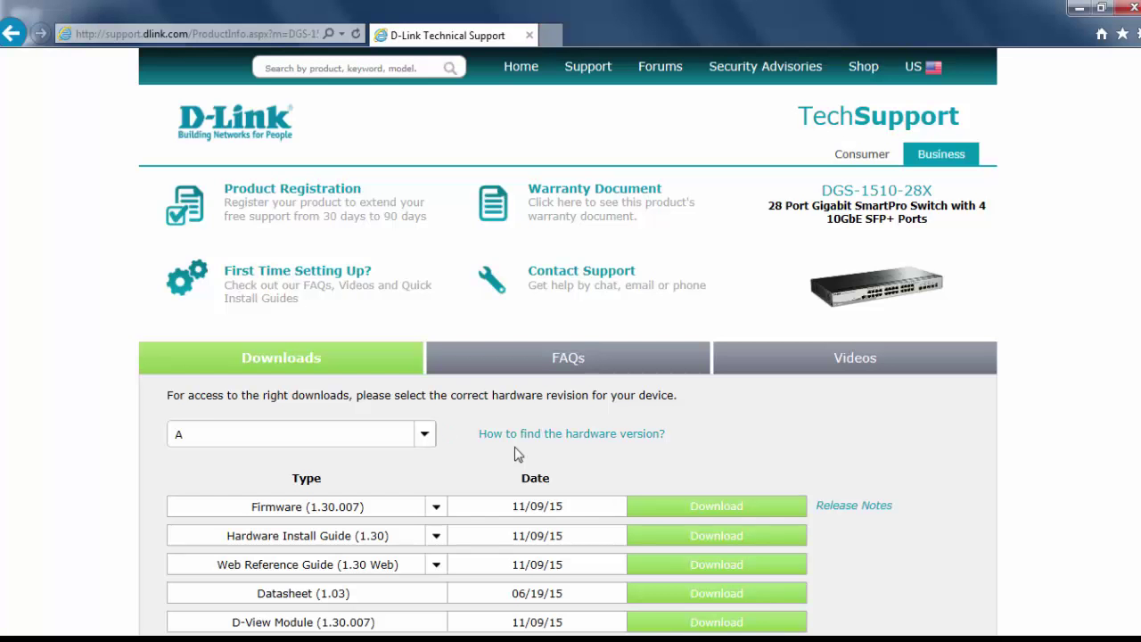
click(432, 435)
click(433, 441)
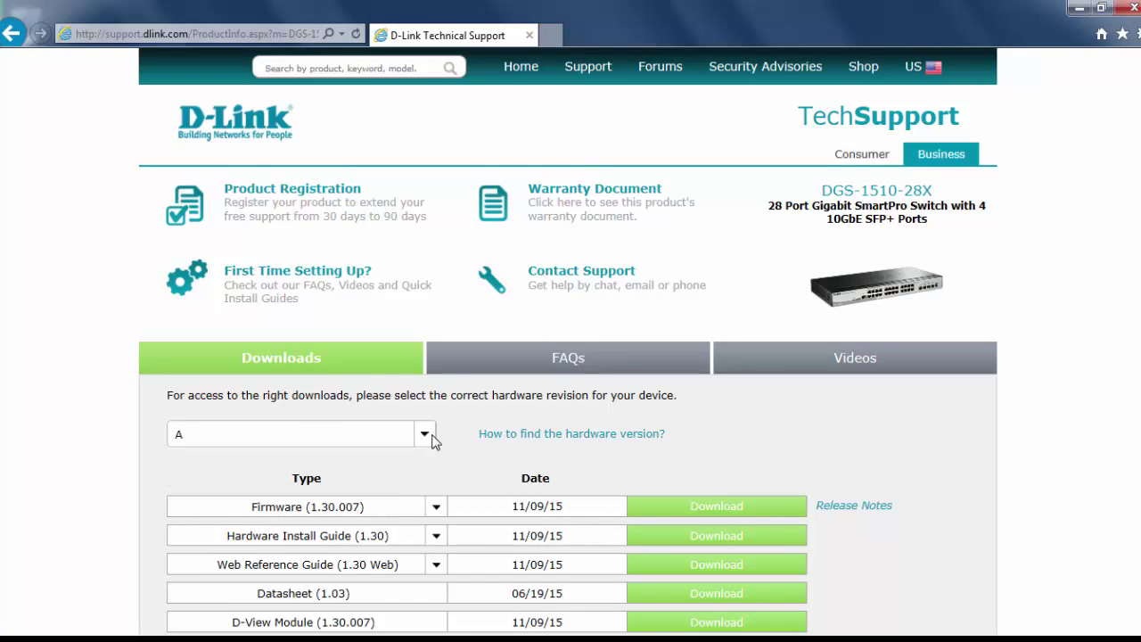
click(437, 508)
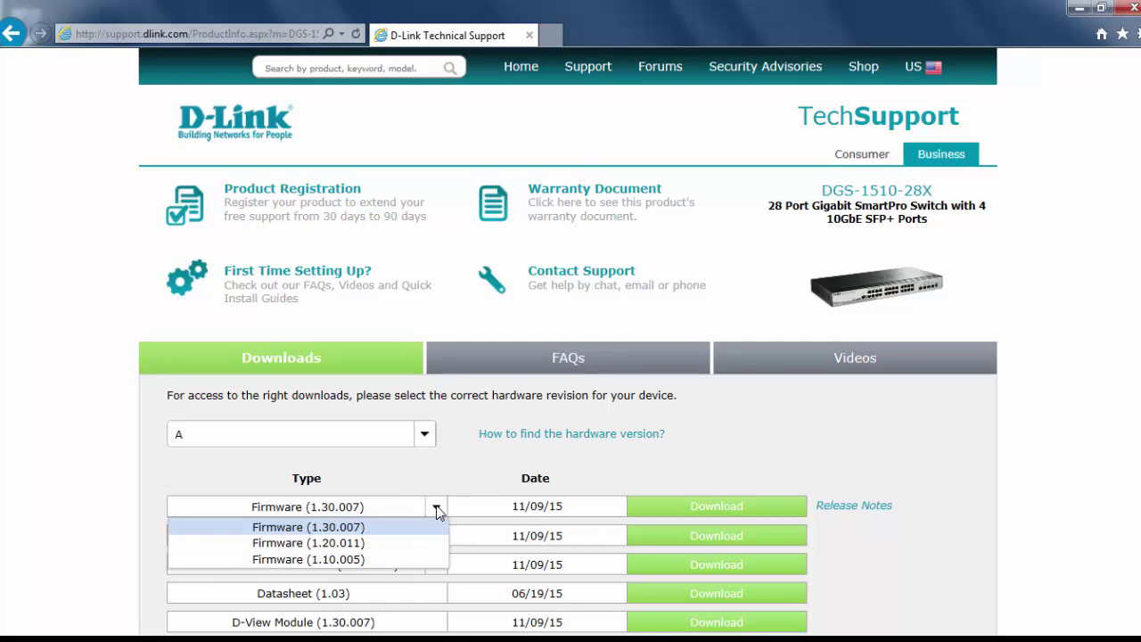
click(437, 509)
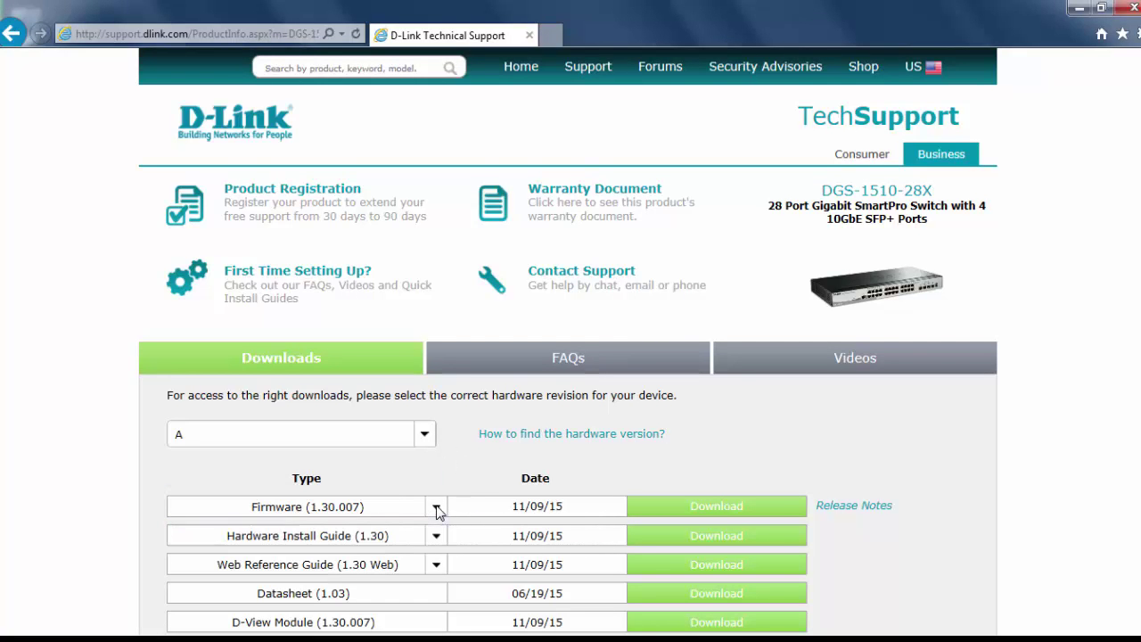
- Save the firmware 1.30.007 ZIP into the dgs1510 folder and open that folder
click(731, 515)
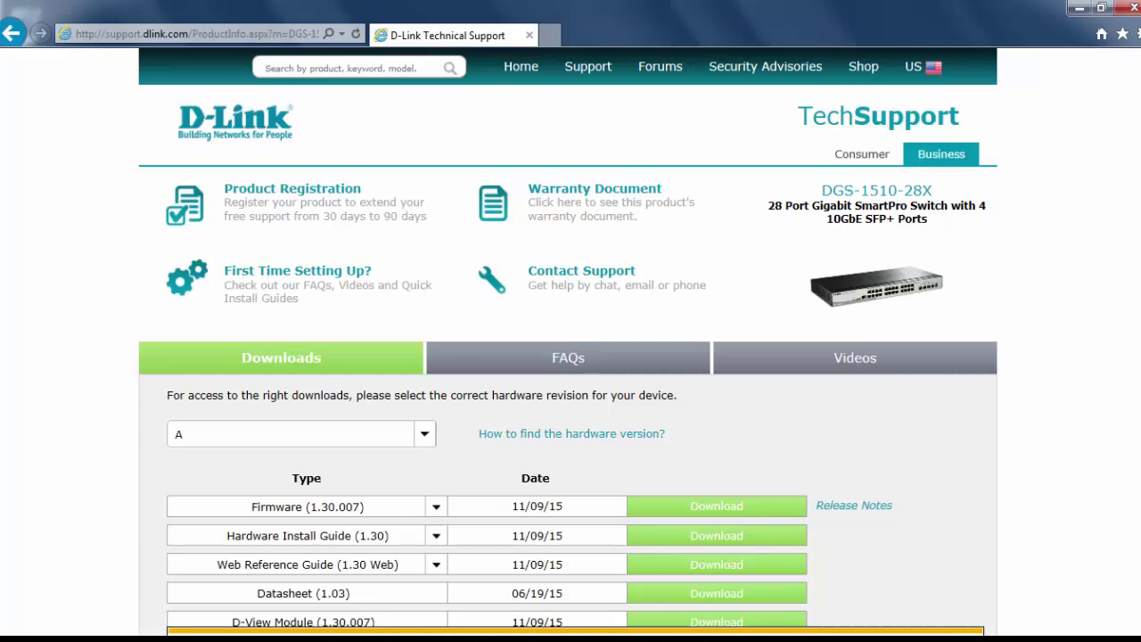
click(964, 633)
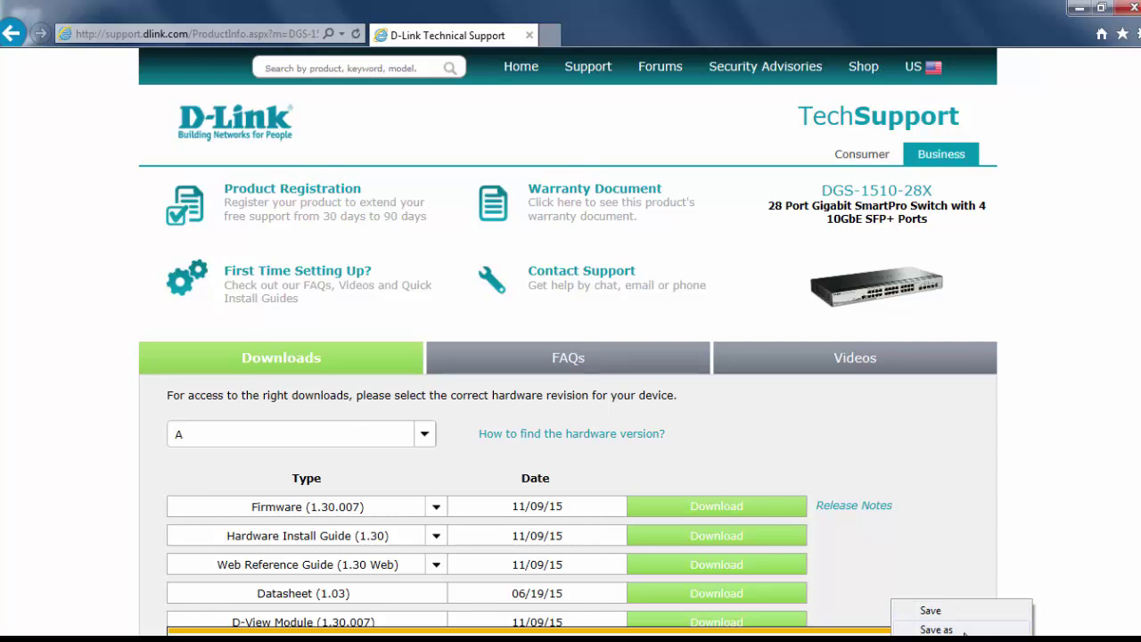
click(936, 629)
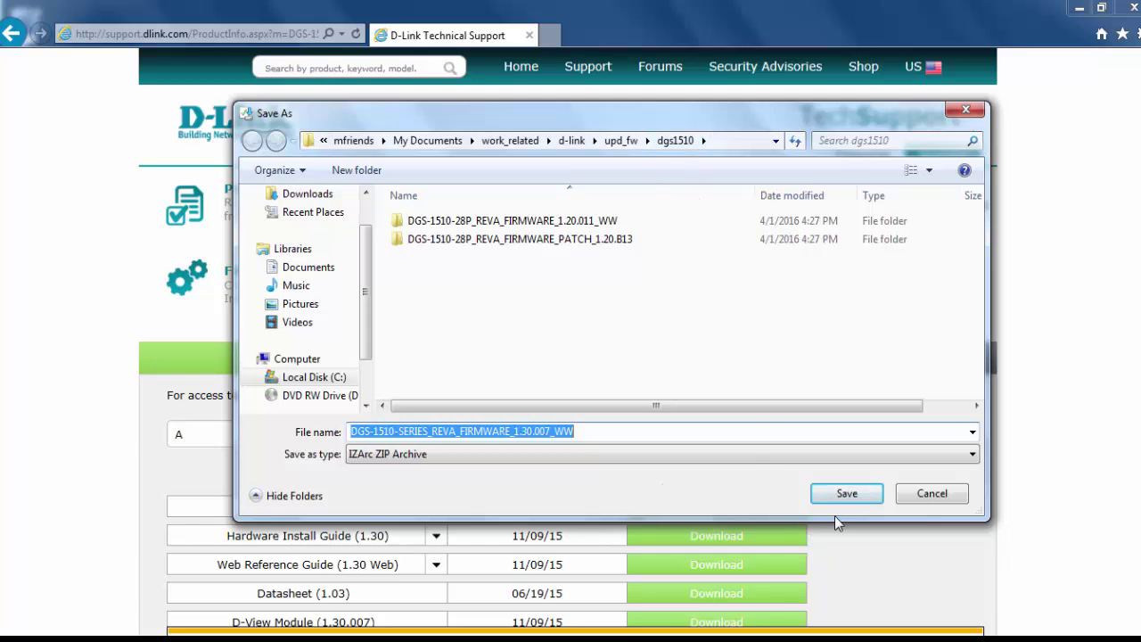
click(845, 494)
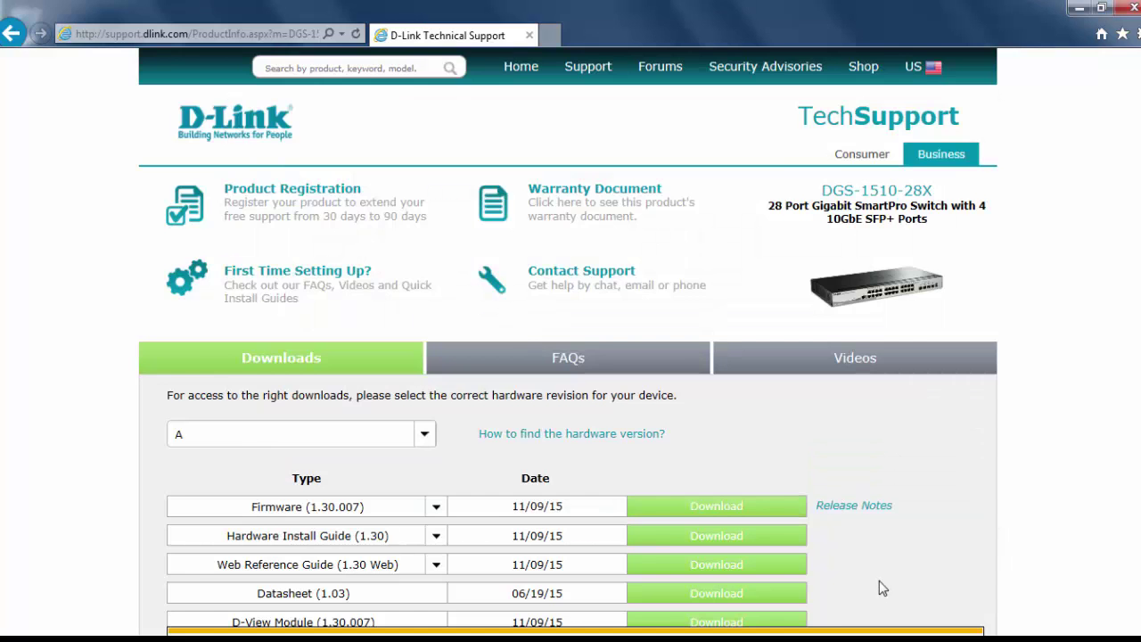
click(828, 629)
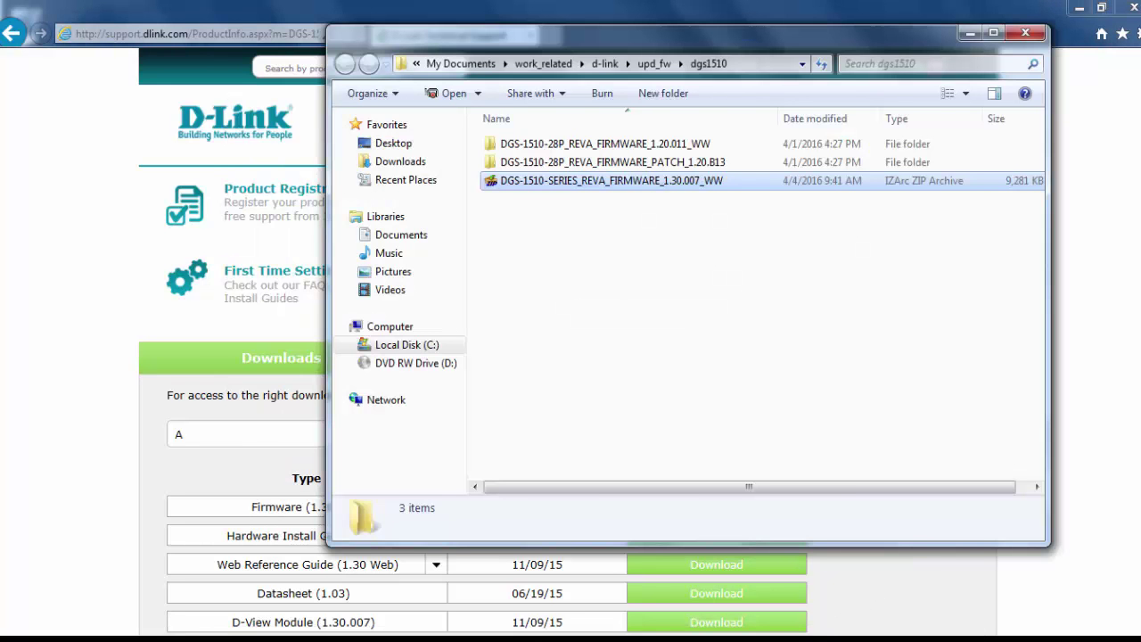
- Extract the firmware ZIP to a folder with IZArc Extract to..., then close Explorer
right_click(664, 180)
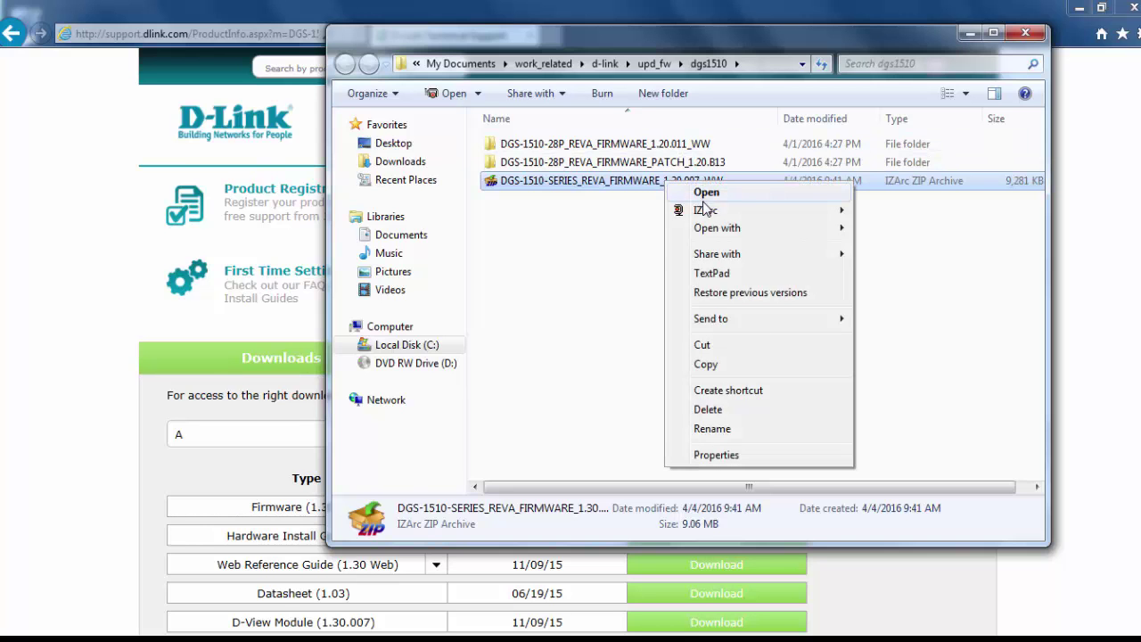
mouse_move(705, 209)
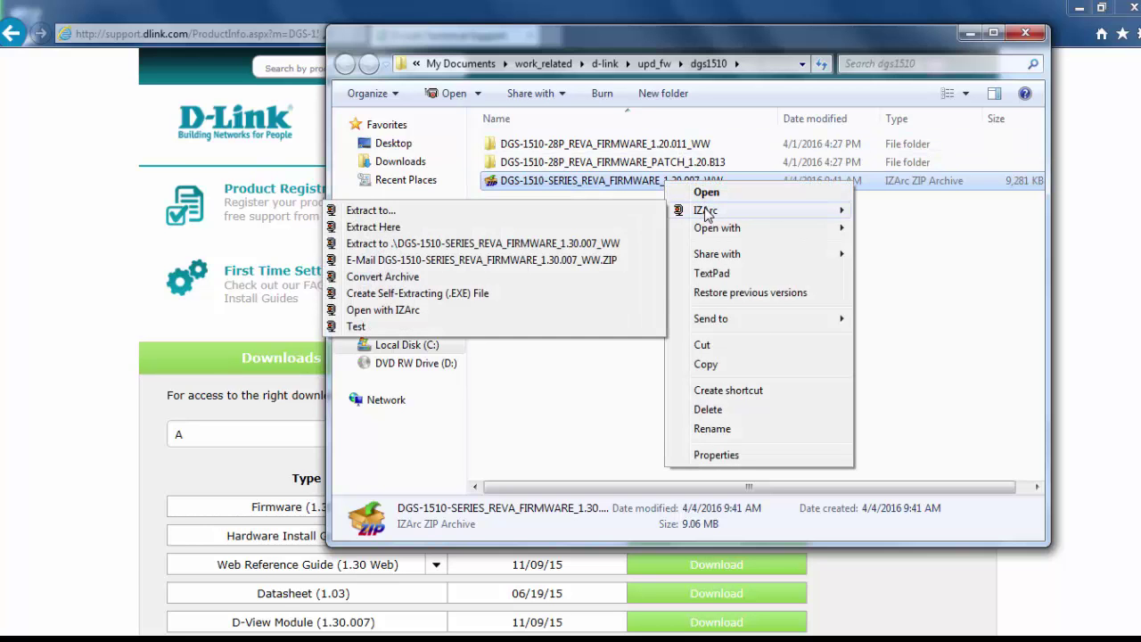
click(492, 210)
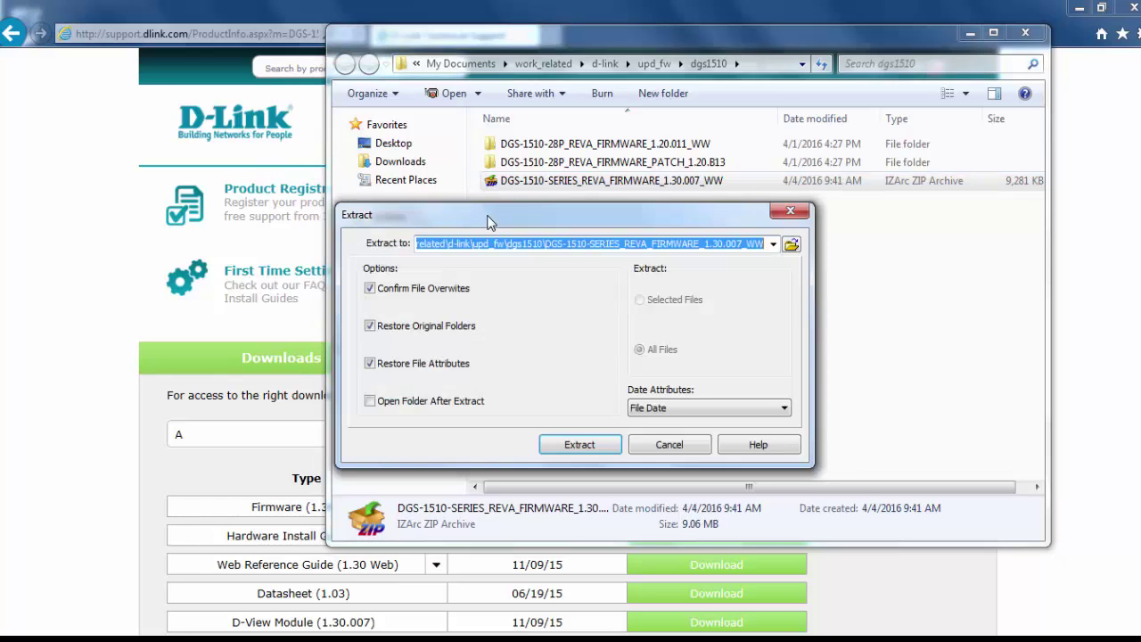
click(581, 444)
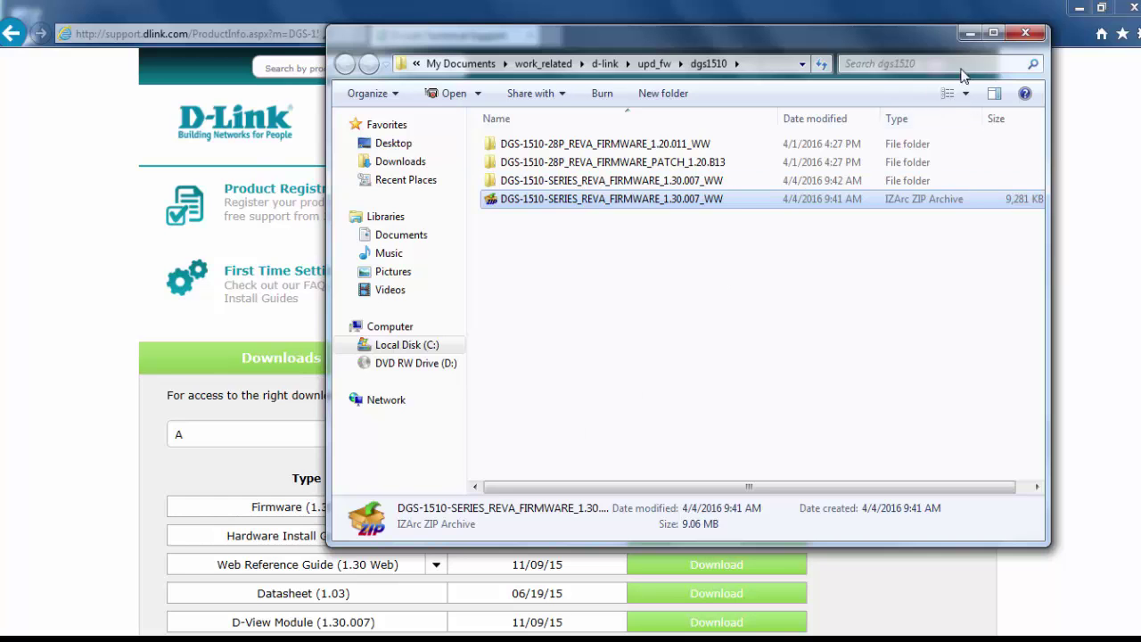
click(1034, 37)
click(150, 33)
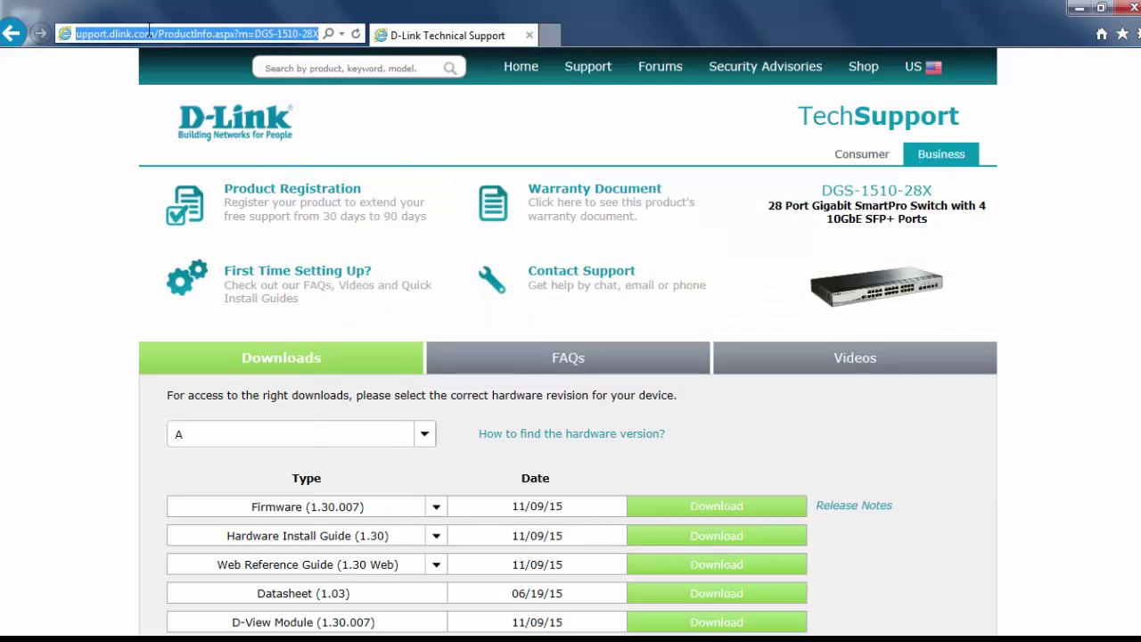
- Log back in to the switch at 172.16.97.22 and exit the Smart Wizard
text(172.16.97.22/)
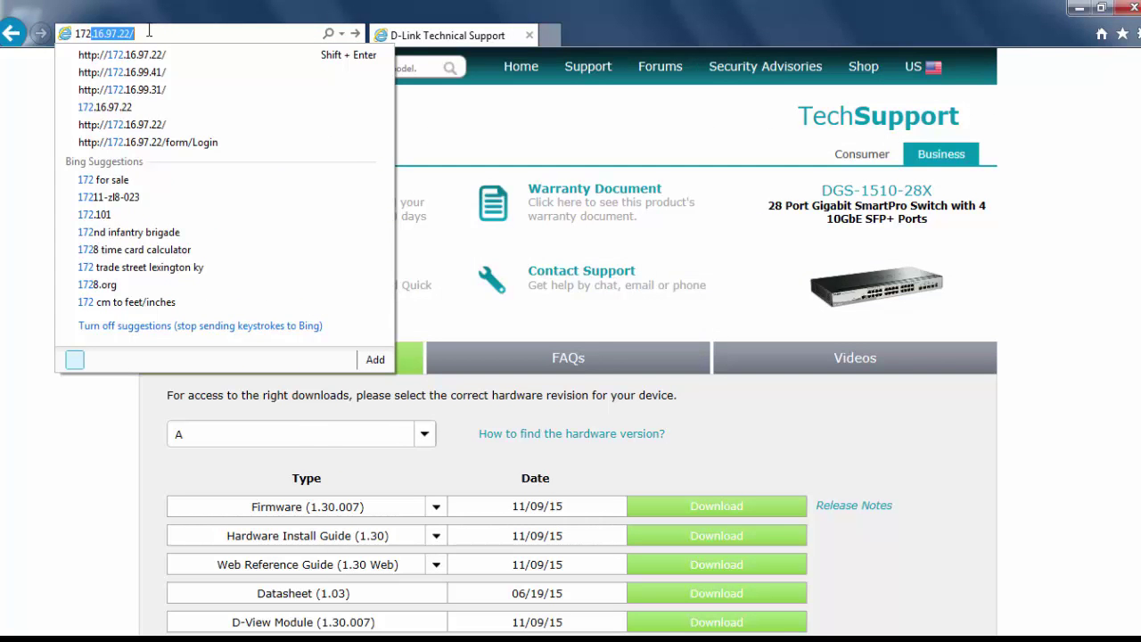
key(Return)
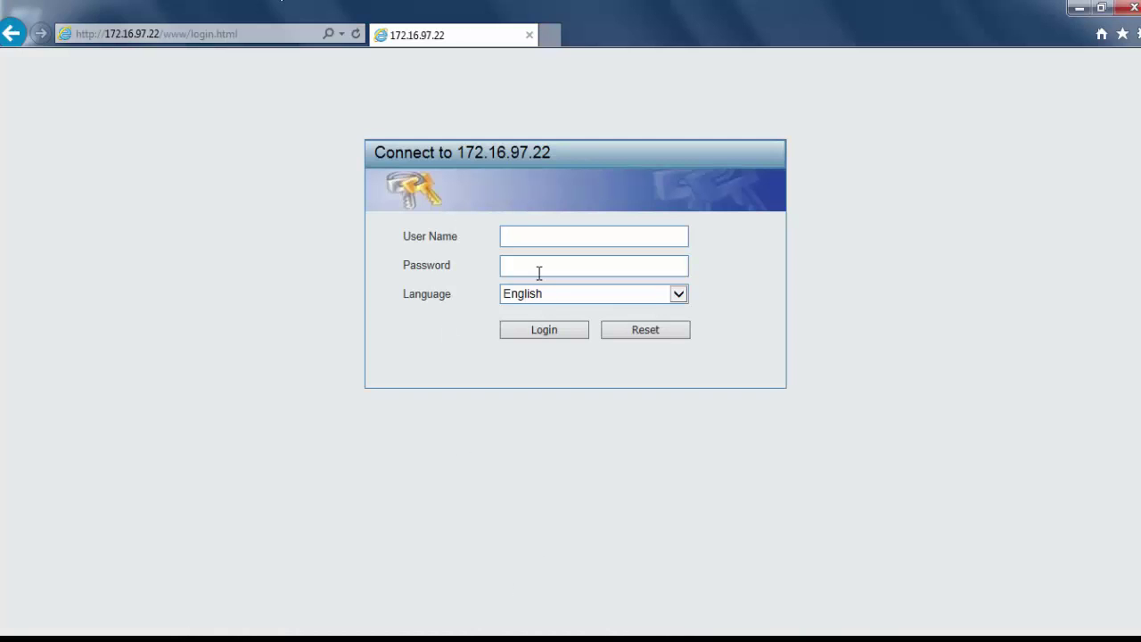
click(543, 236)
text(admin)
click(544, 330)
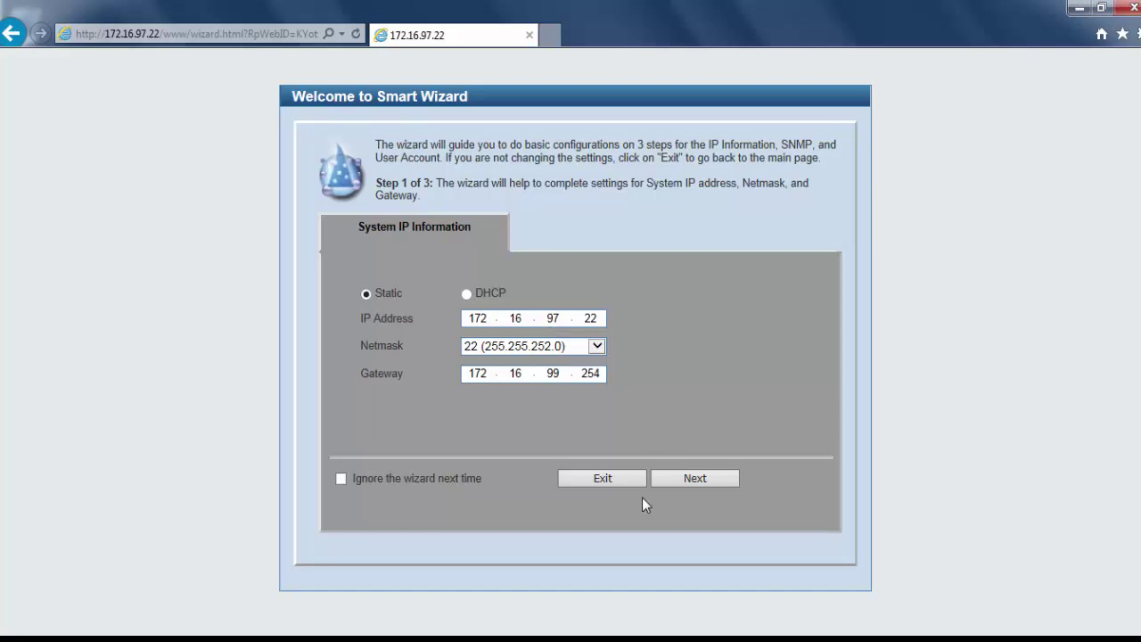
click(603, 479)
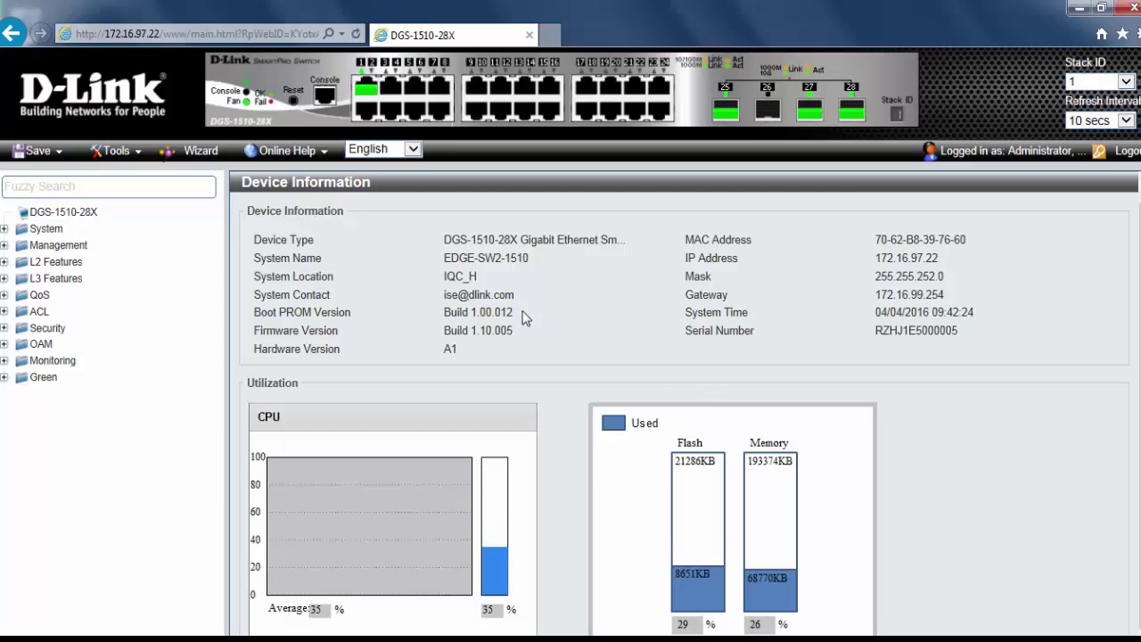
- Go to Tools > Firmware Upgrade & Backup > Firmware Upgrade from HTTP
click(139, 155)
mouse_move(163, 181)
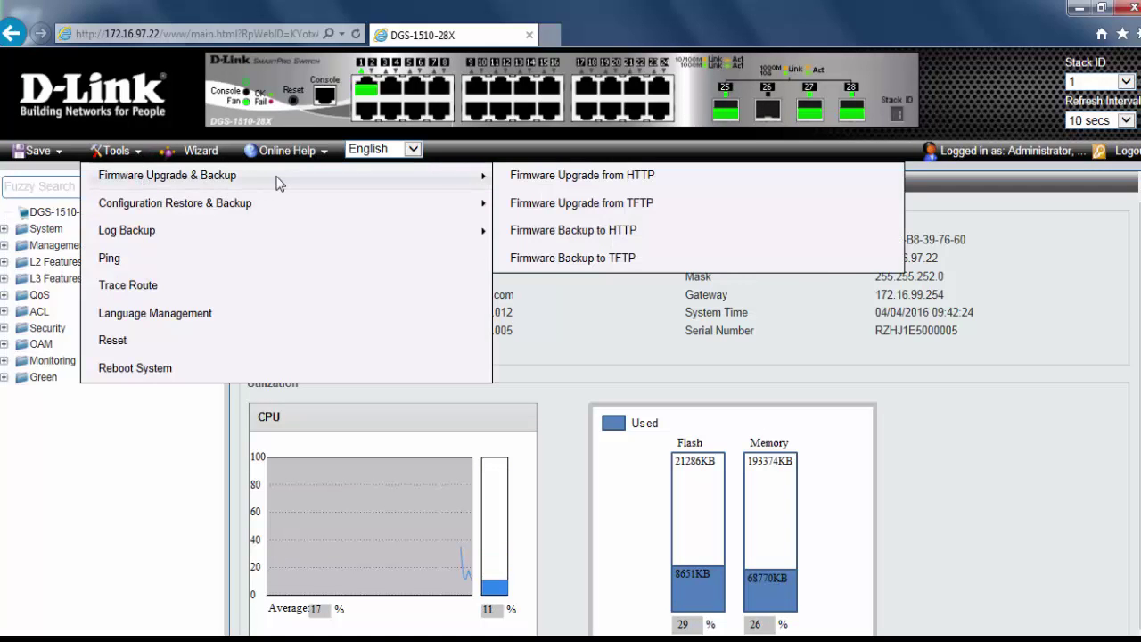
click(533, 179)
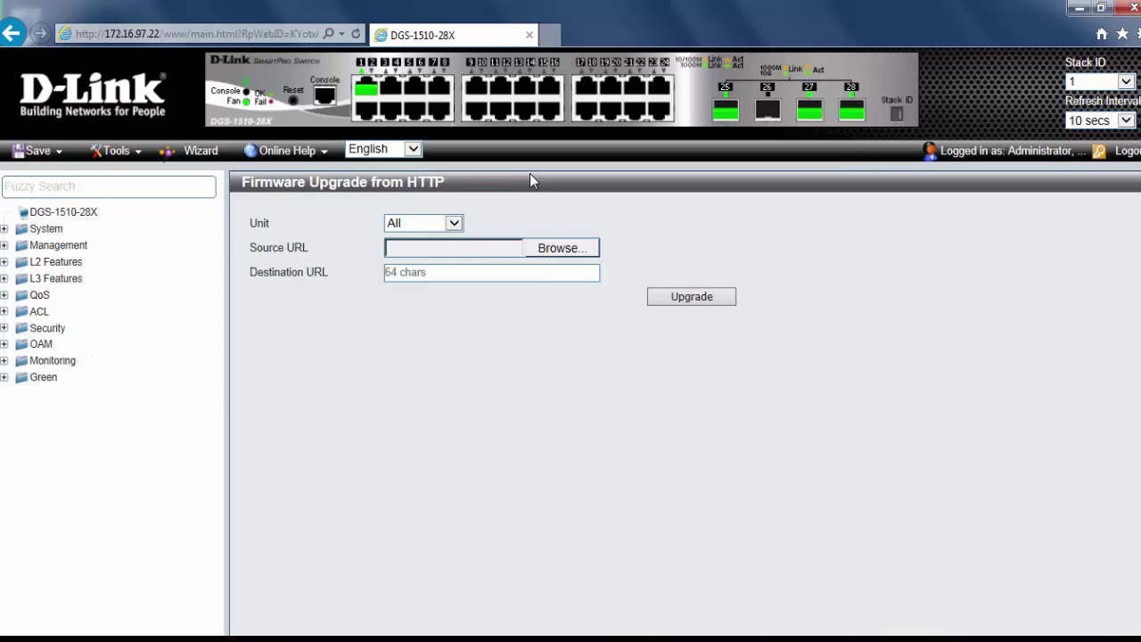
- Target all units, select the 1.30.007 .had file and set destination fwupg130
click(454, 223)
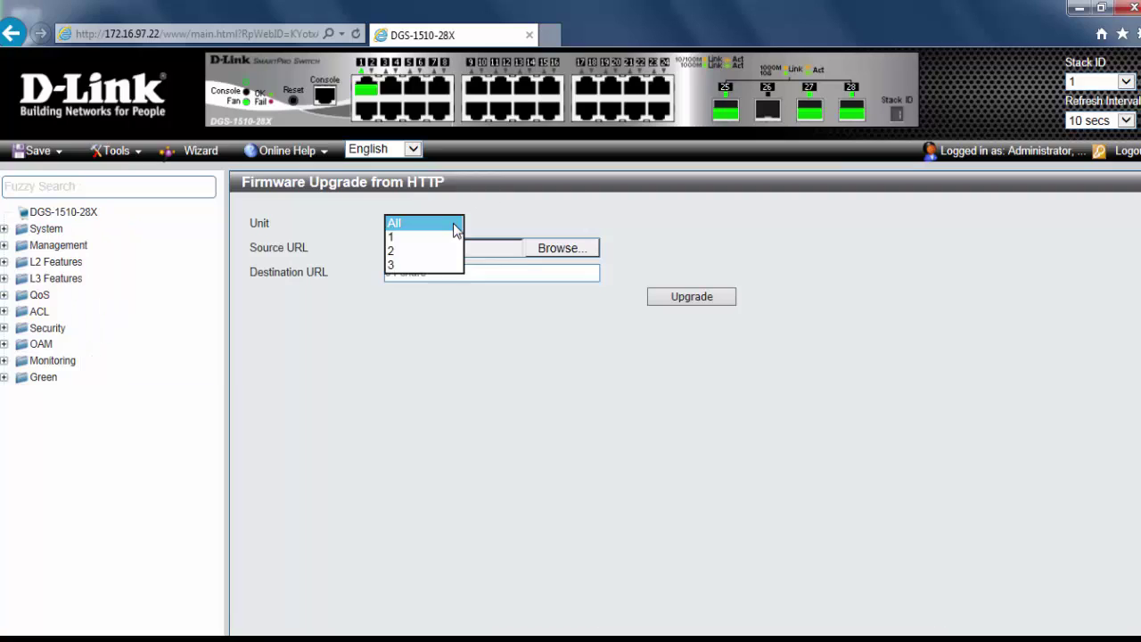
click(453, 224)
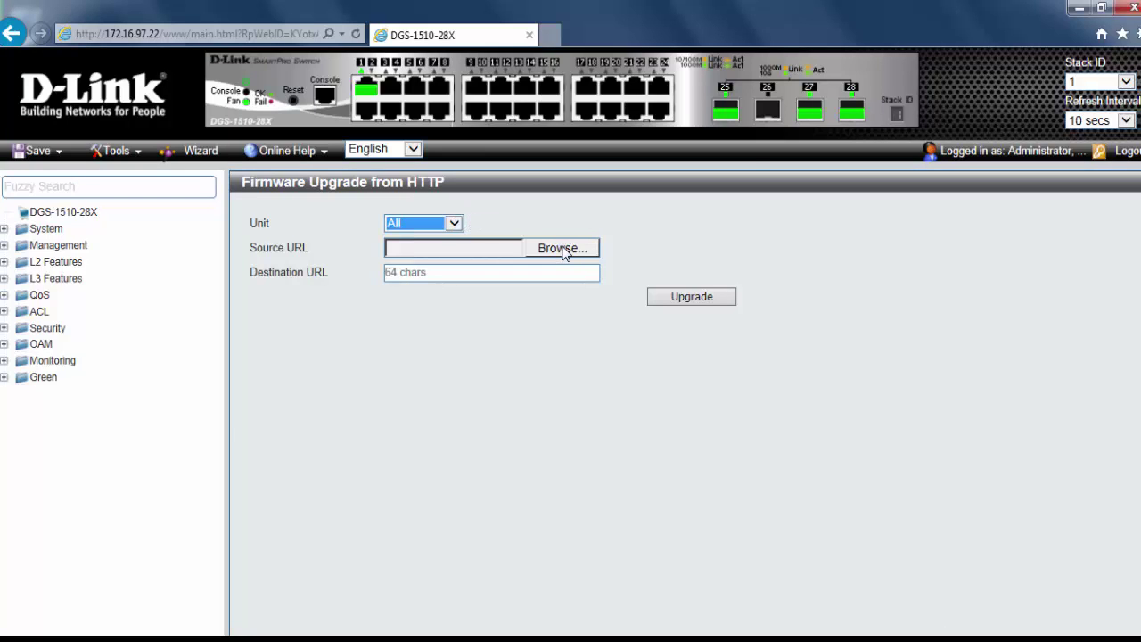
click(563, 249)
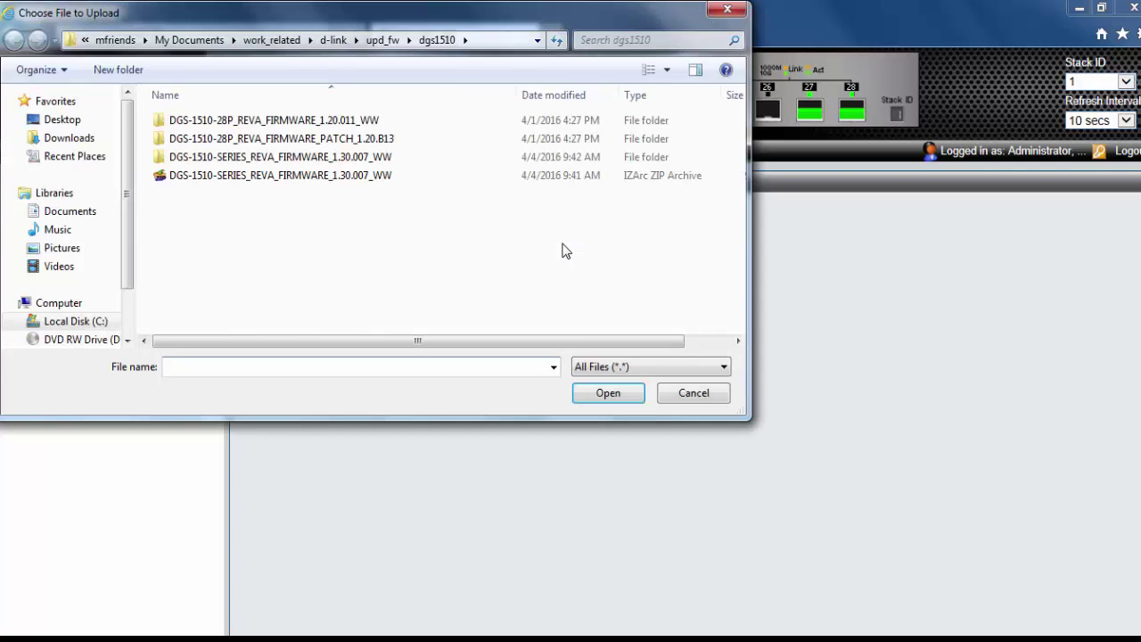
double_click(390, 165)
click(288, 125)
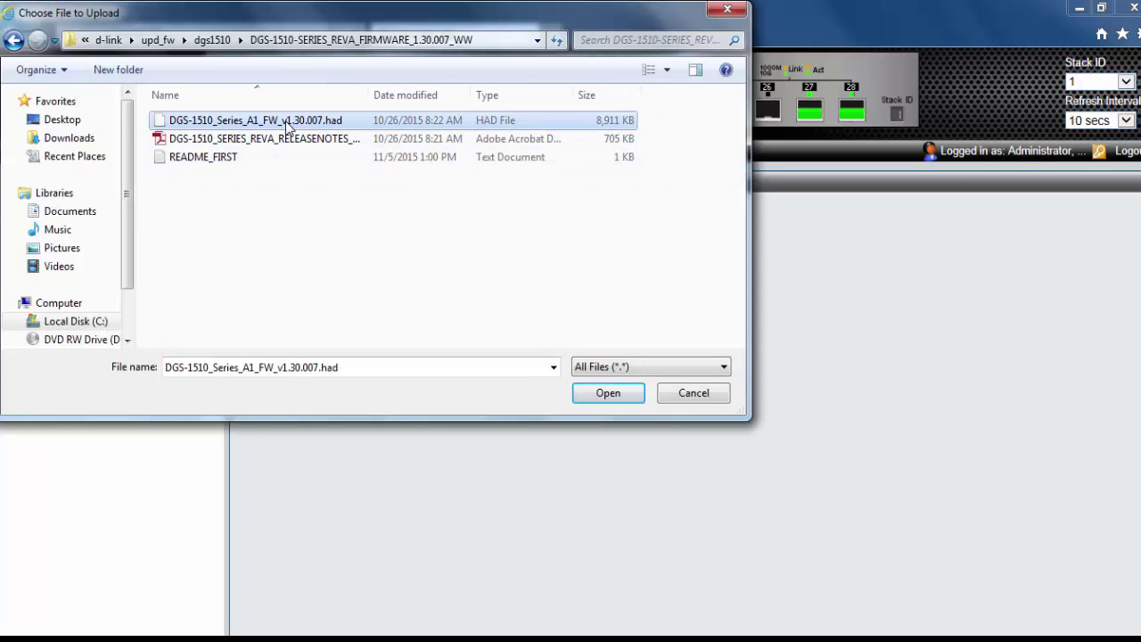
click(606, 392)
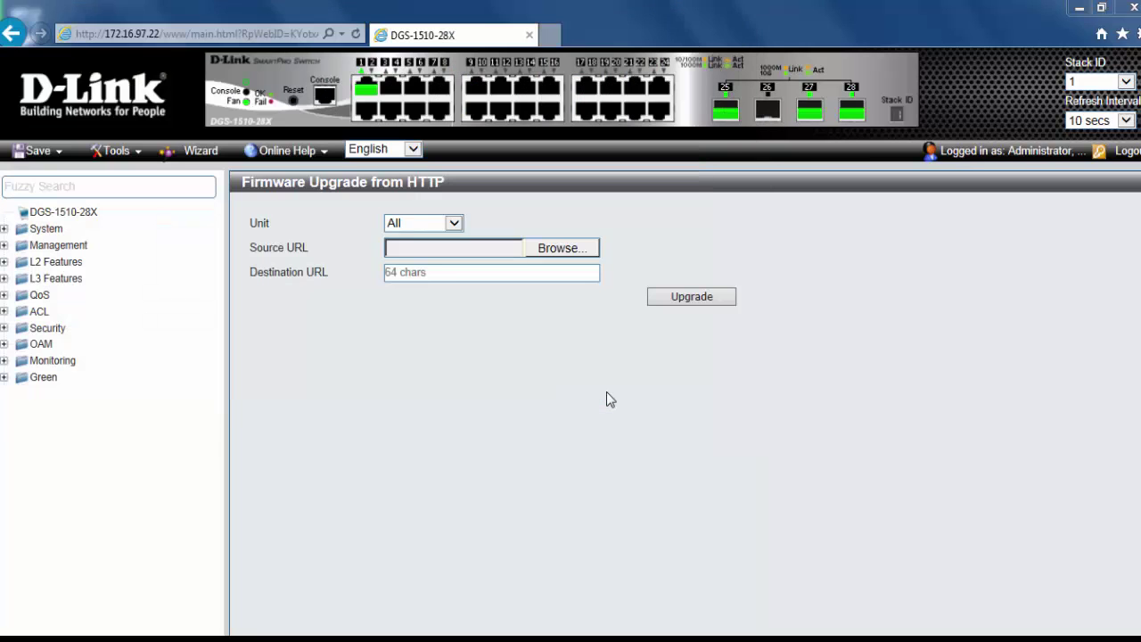
click(461, 277)
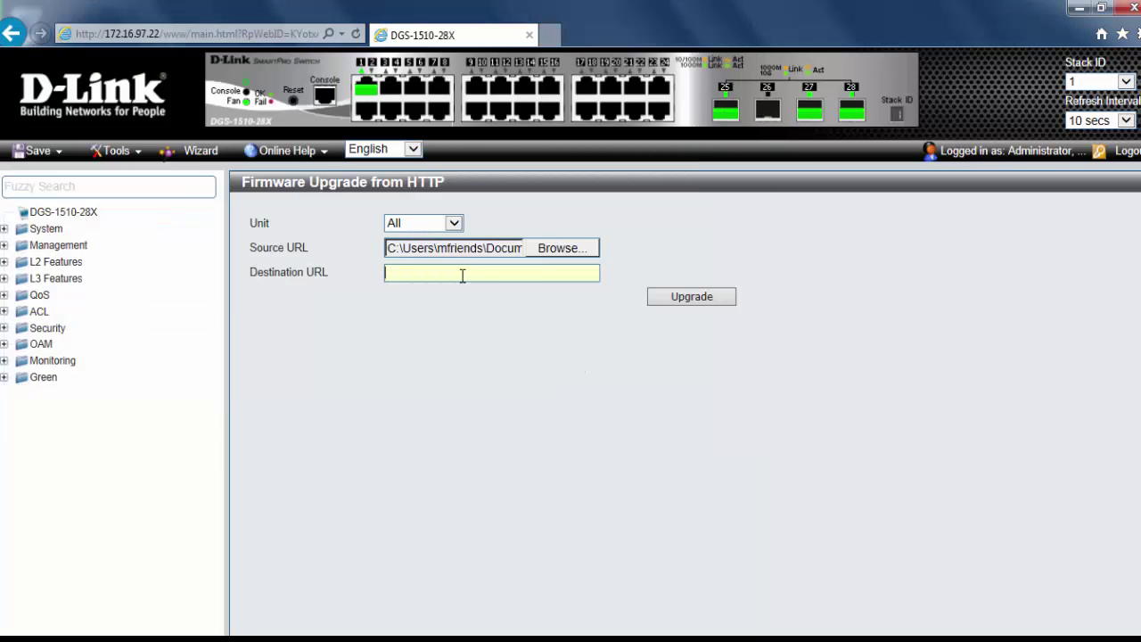
text(fwupg130)
- Run the HTTP firmware upgrade until it reports Done at 100%
click(691, 299)
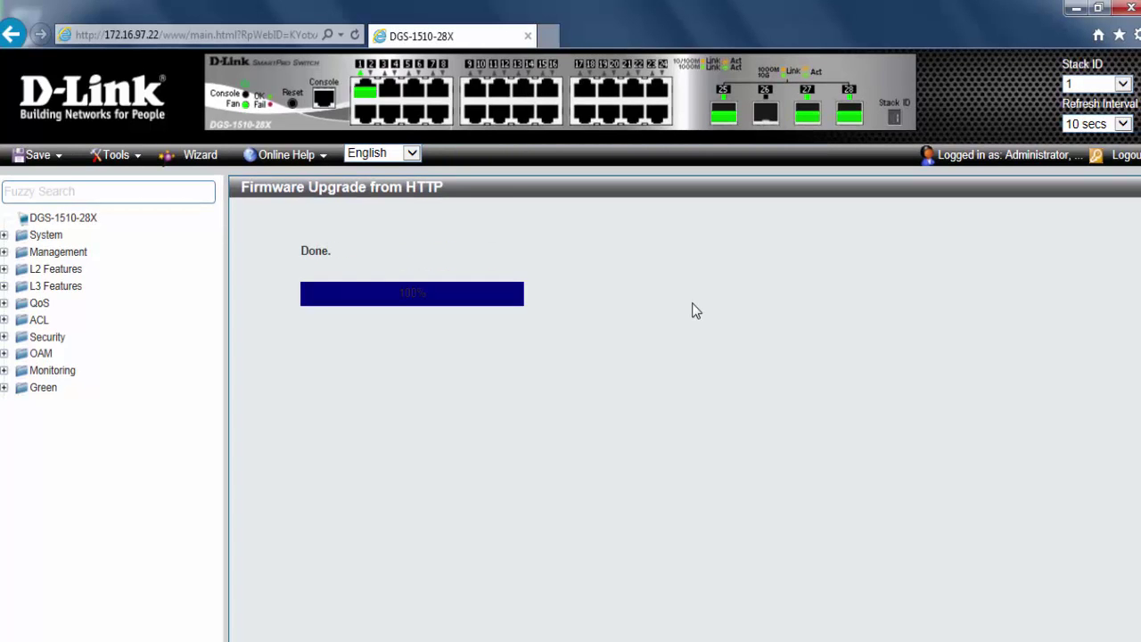
click(5, 252)
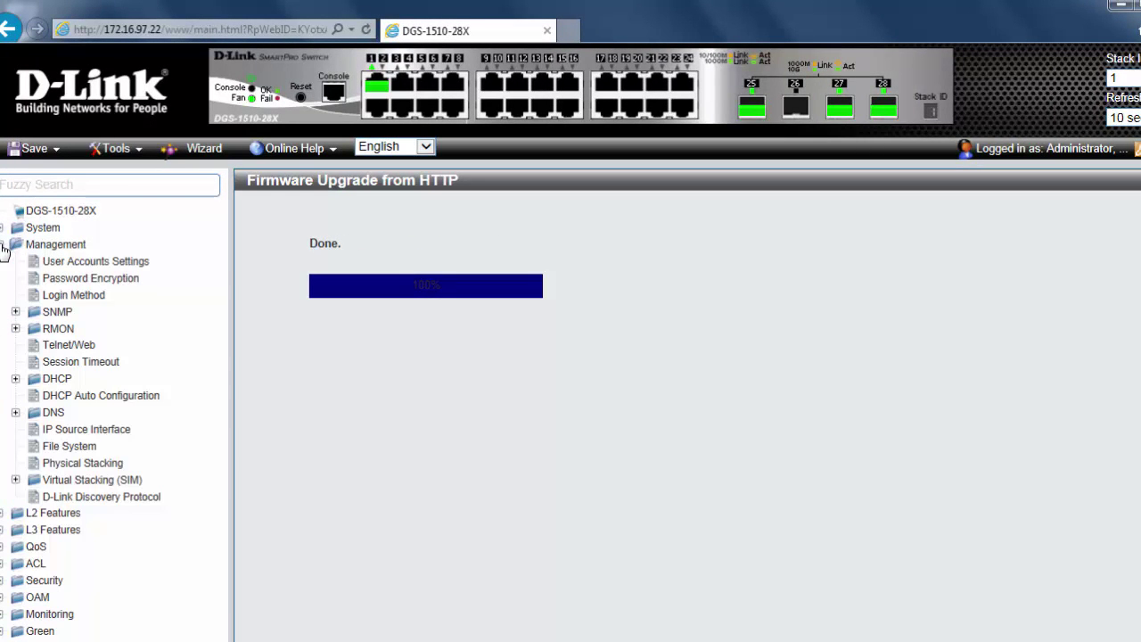
- On File System for unit 1's C: drive, set fwupg130 as boot-up image
click(79, 448)
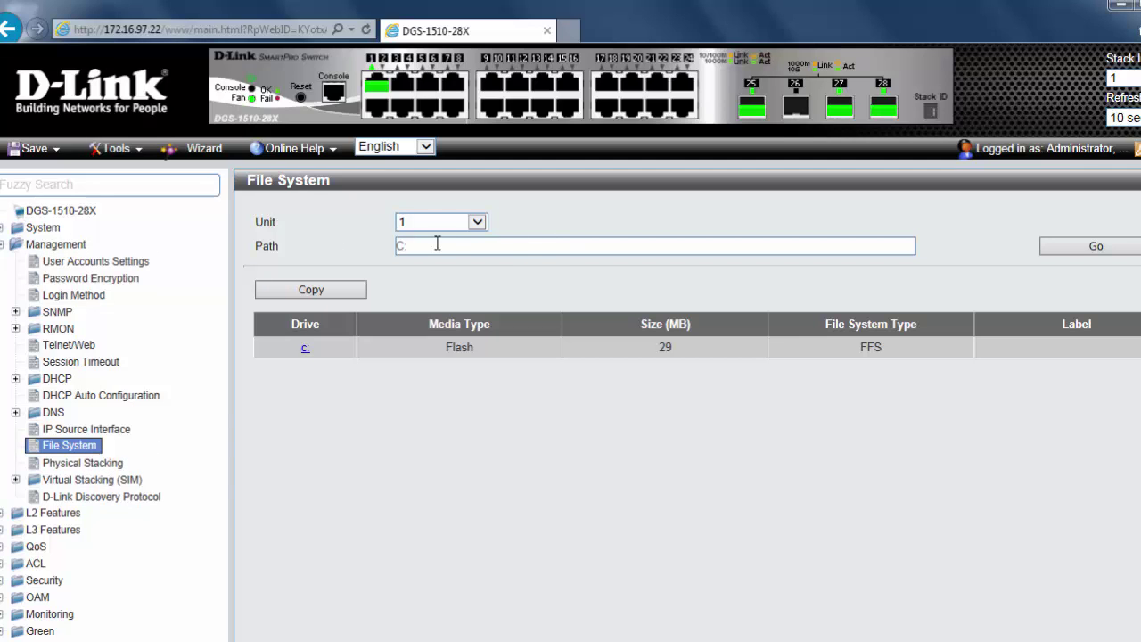
click(478, 223)
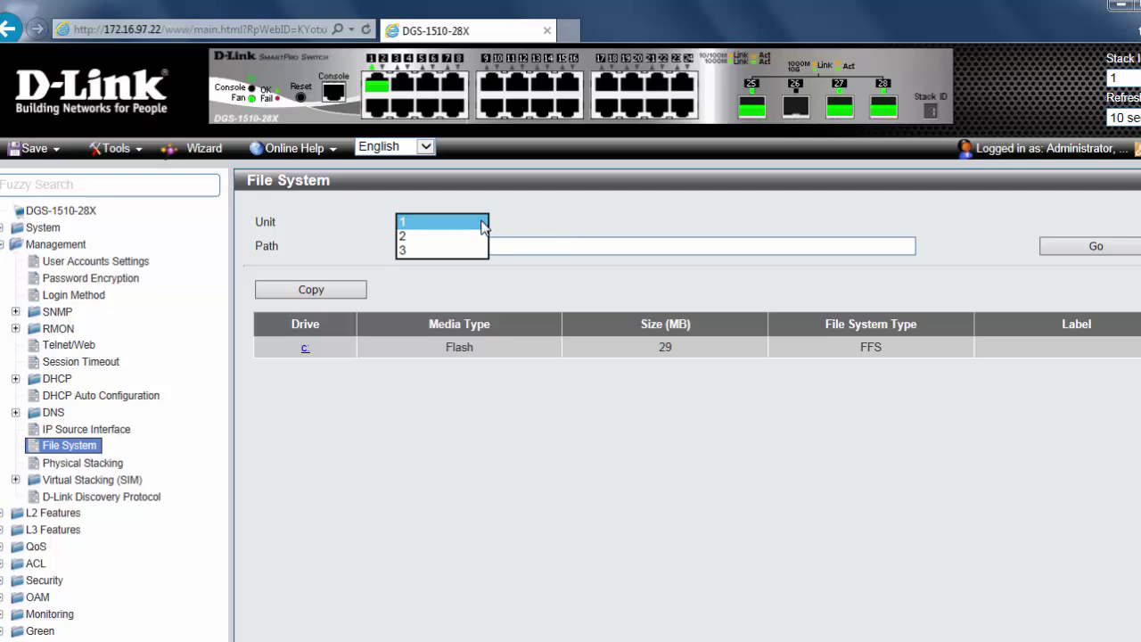
click(481, 227)
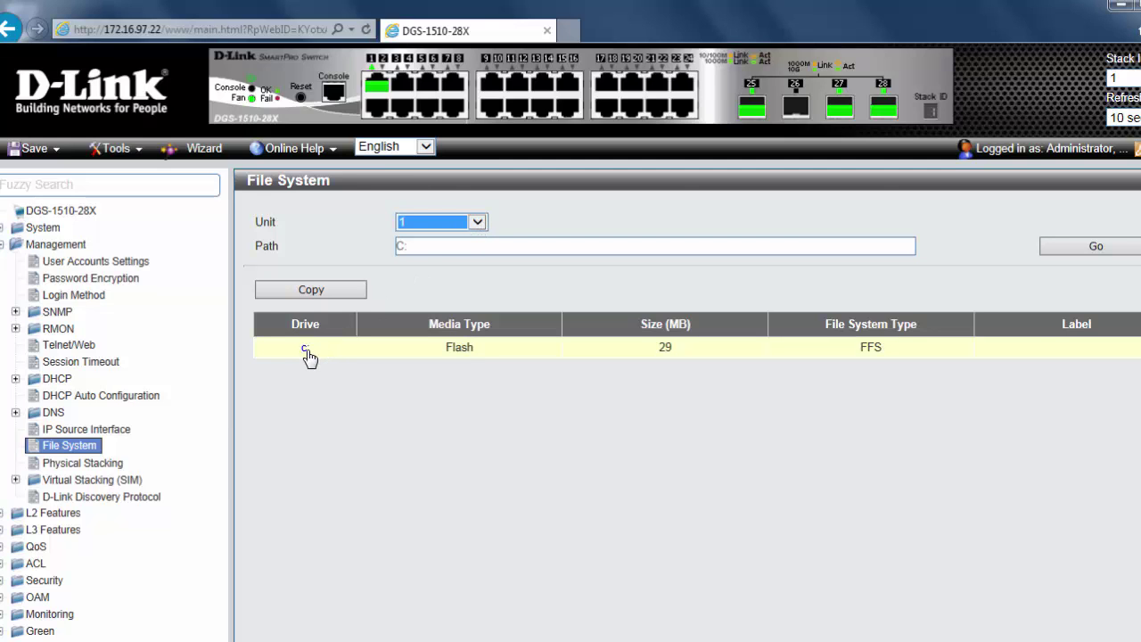
click(305, 349)
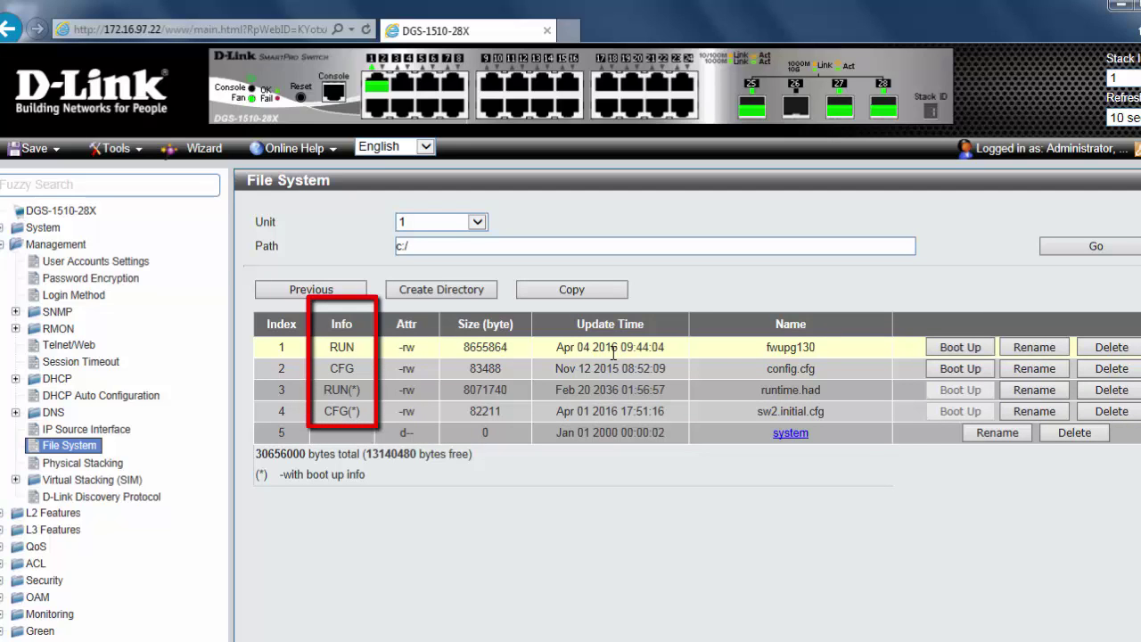
click(980, 355)
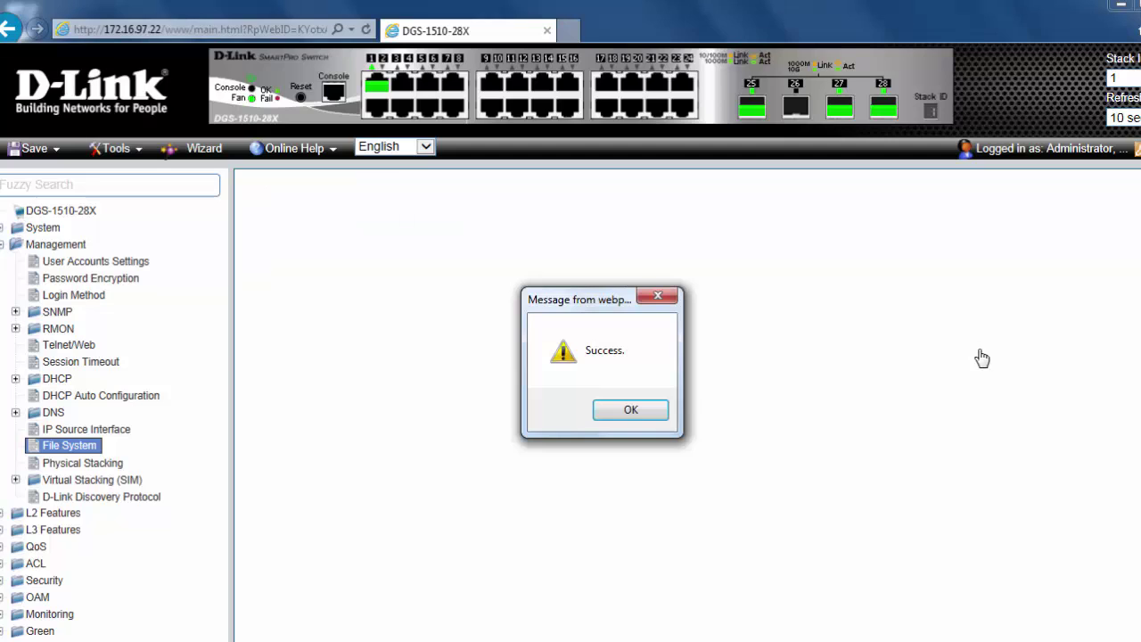
click(631, 409)
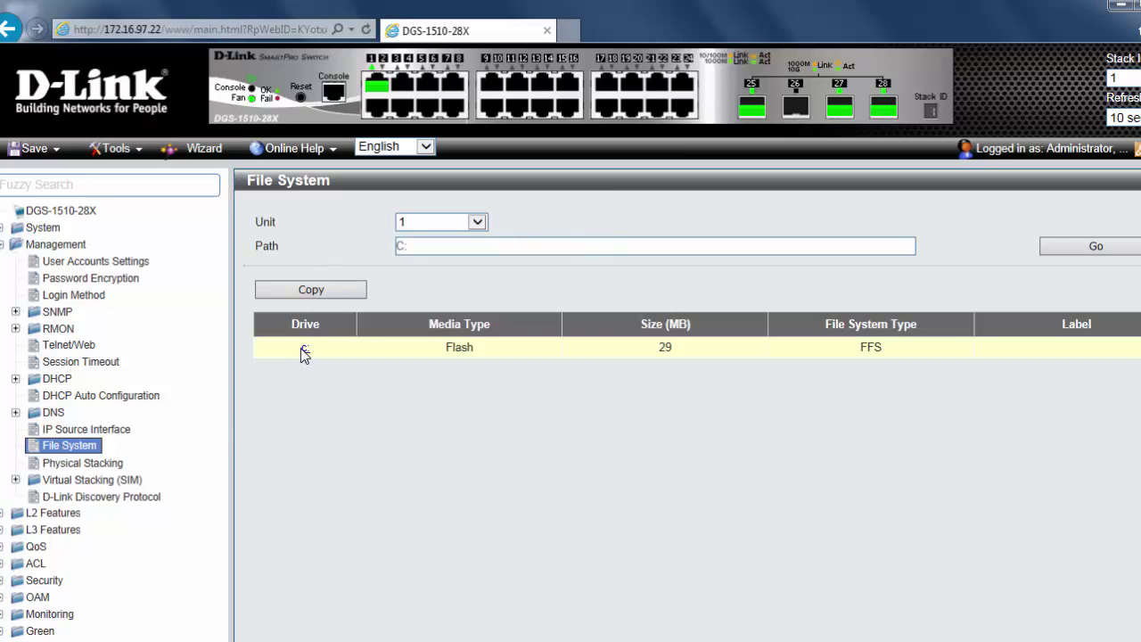
- Switch File System to unit 2 and mark its fwupg130 as the boot-up image
click(304, 350)
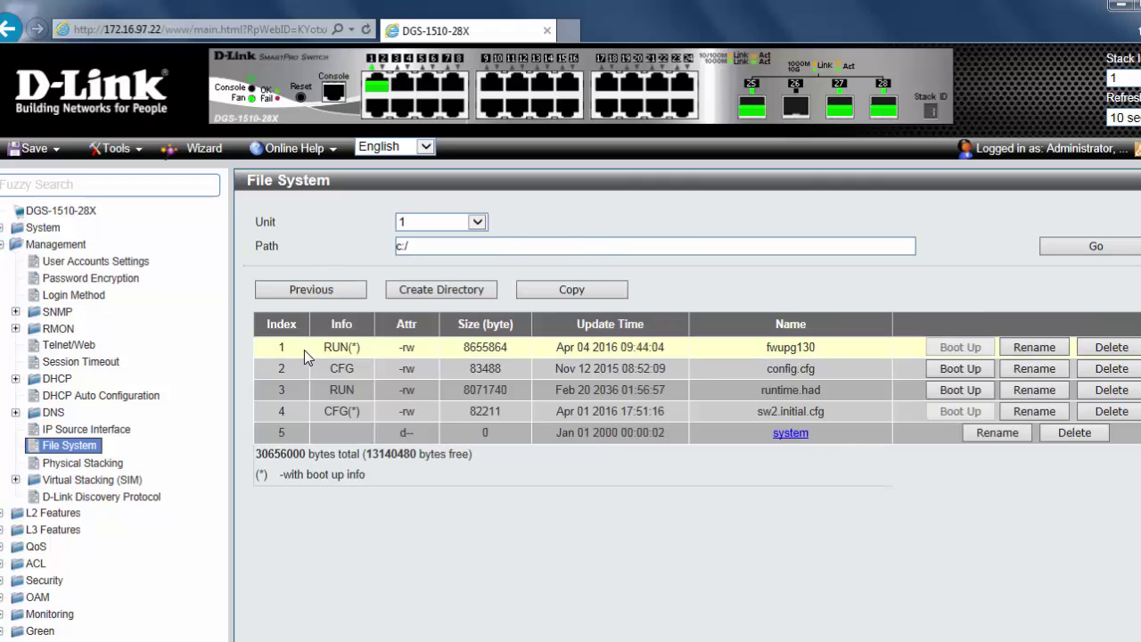
click(478, 223)
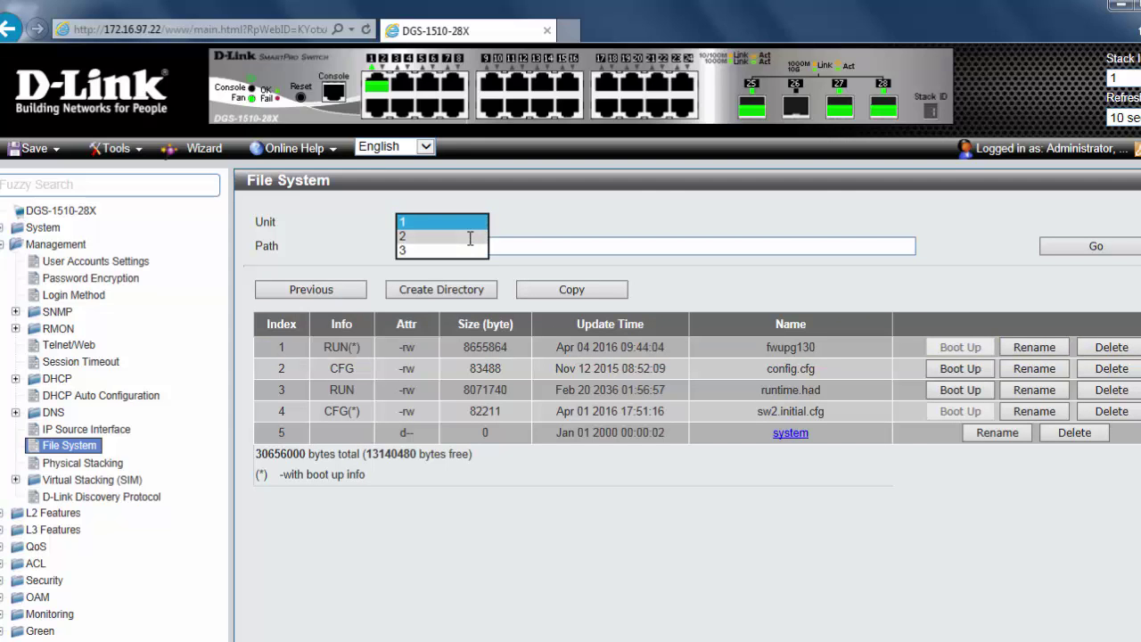
click(473, 244)
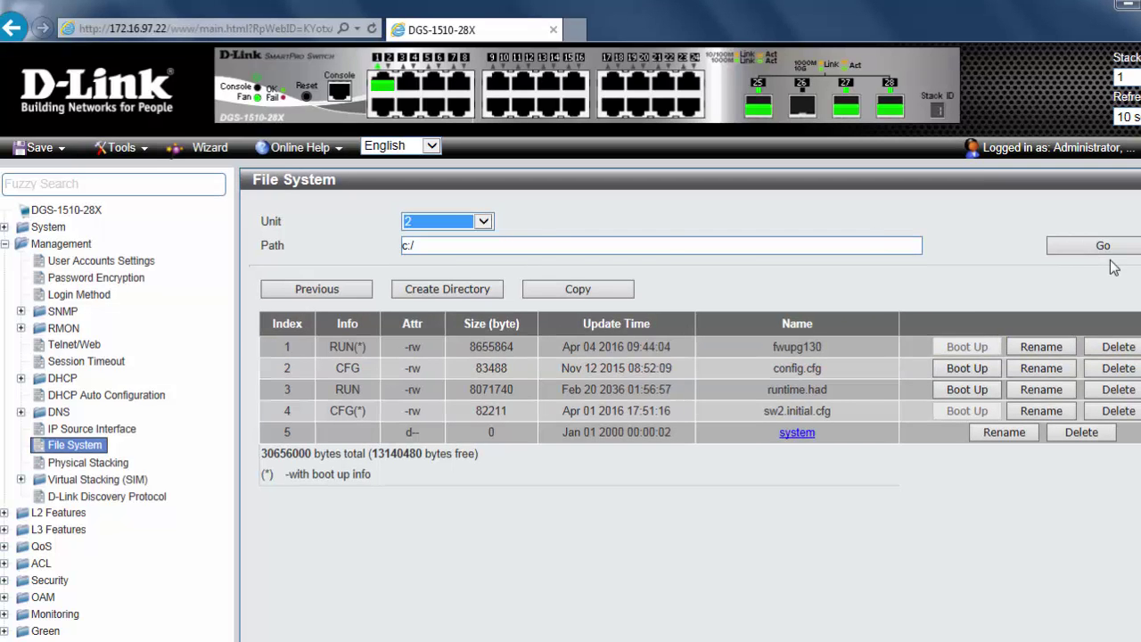
click(1109, 248)
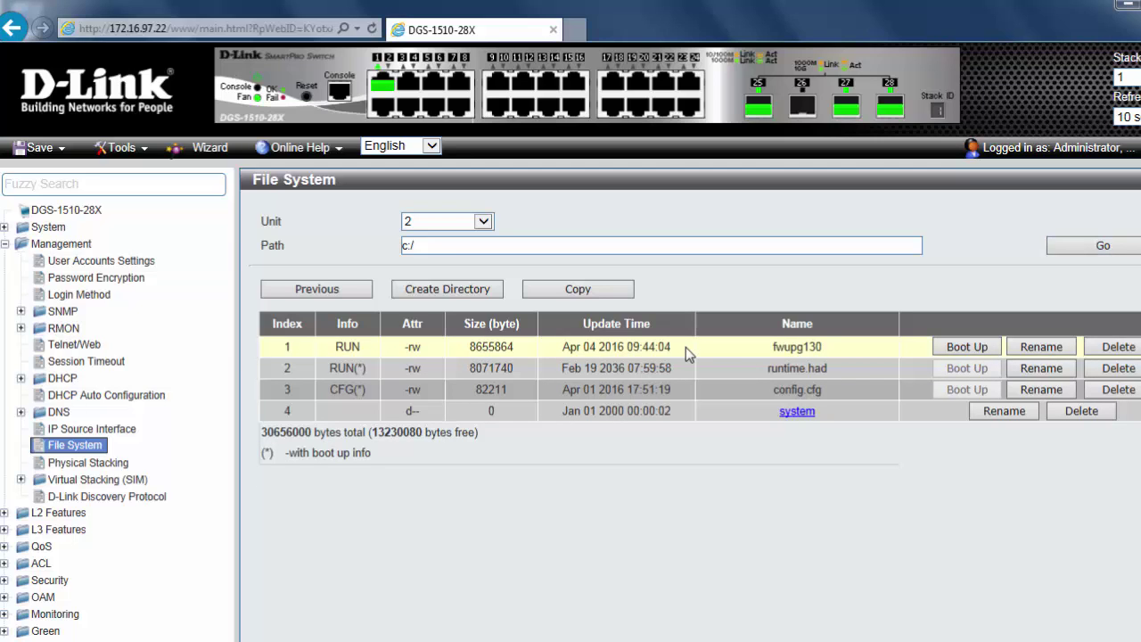
click(977, 355)
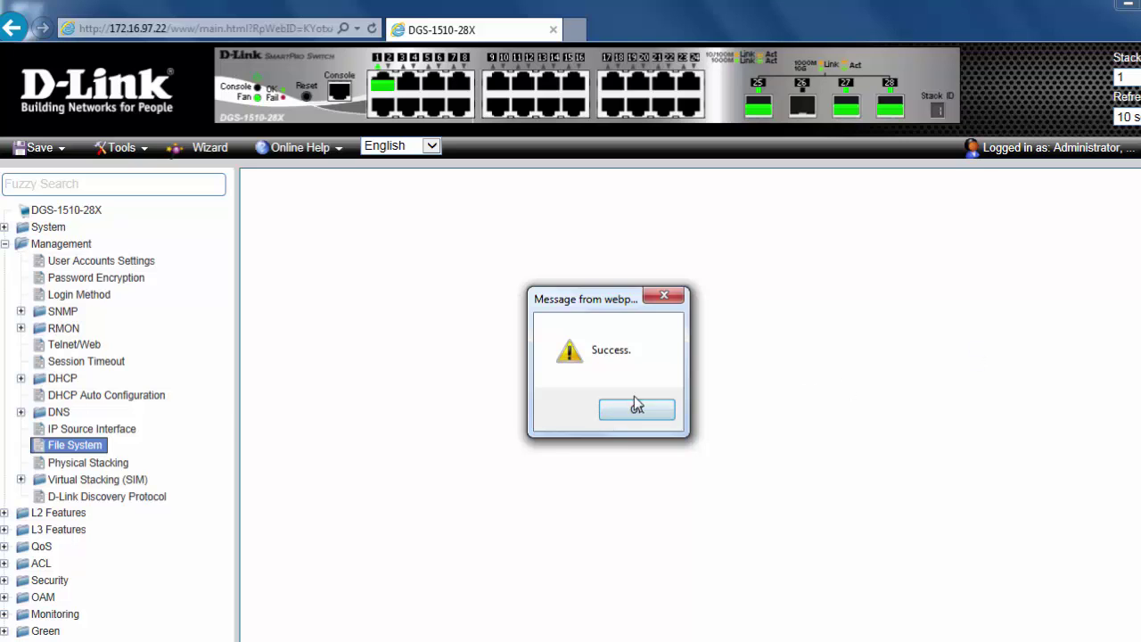
click(636, 405)
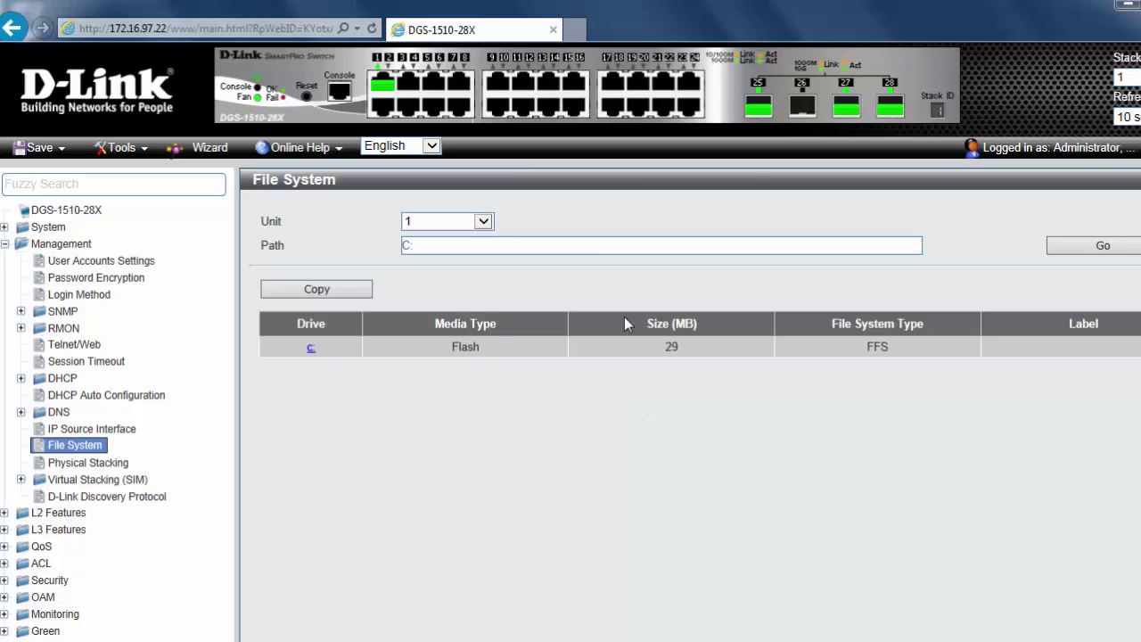
- On unit 3's C: drive, make fwupg130 the boot-up image and acknowledge the success message
click(311, 348)
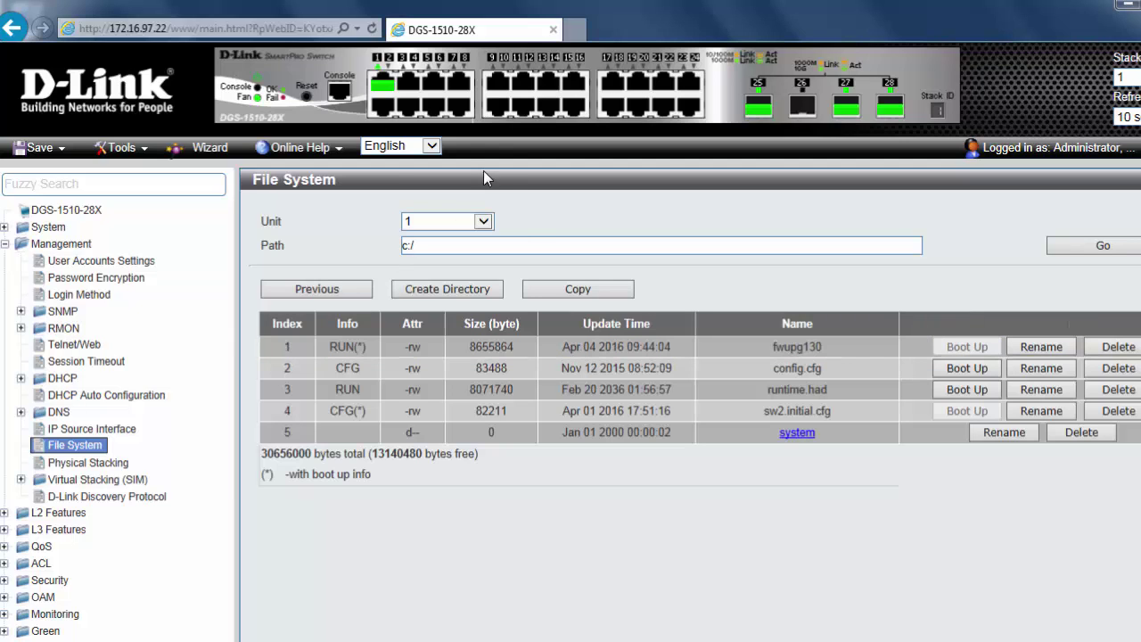
click(482, 223)
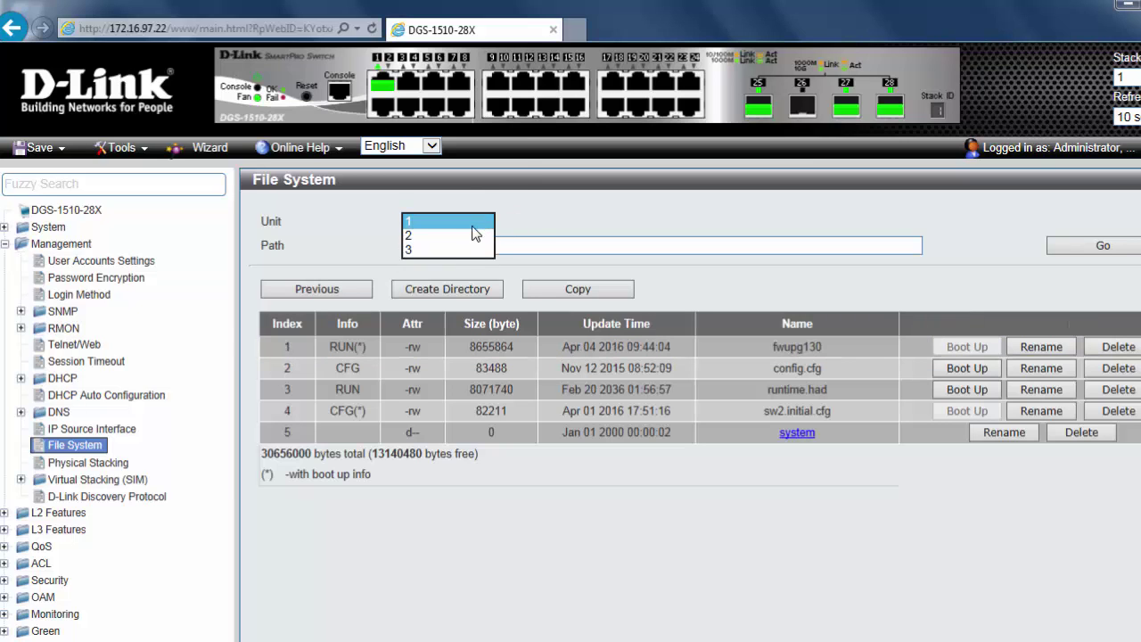
click(456, 255)
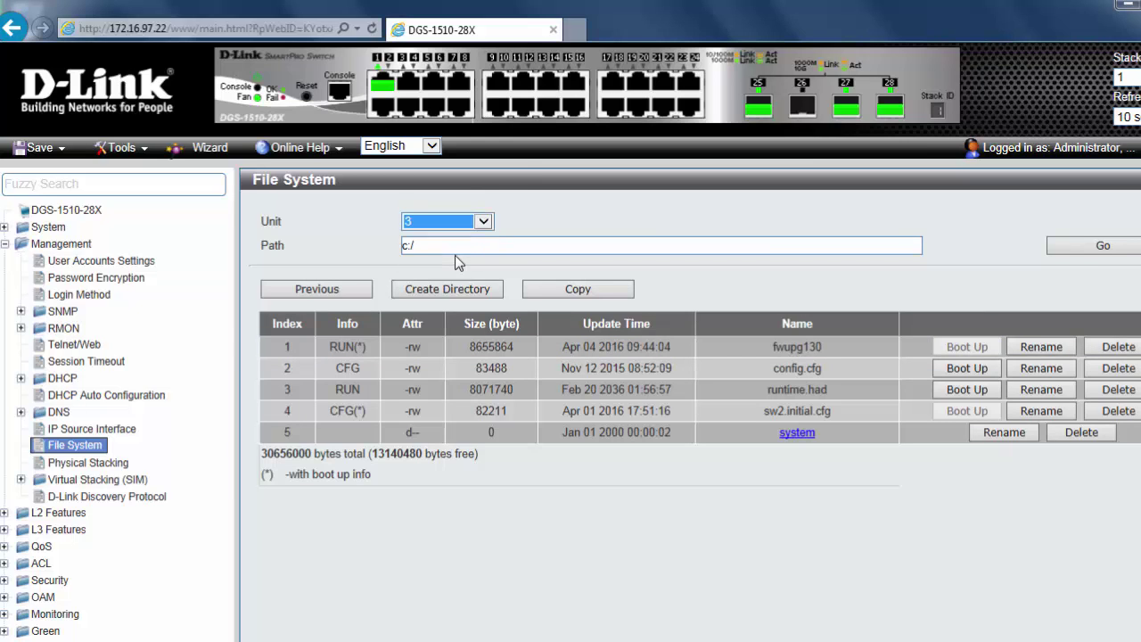
click(1103, 253)
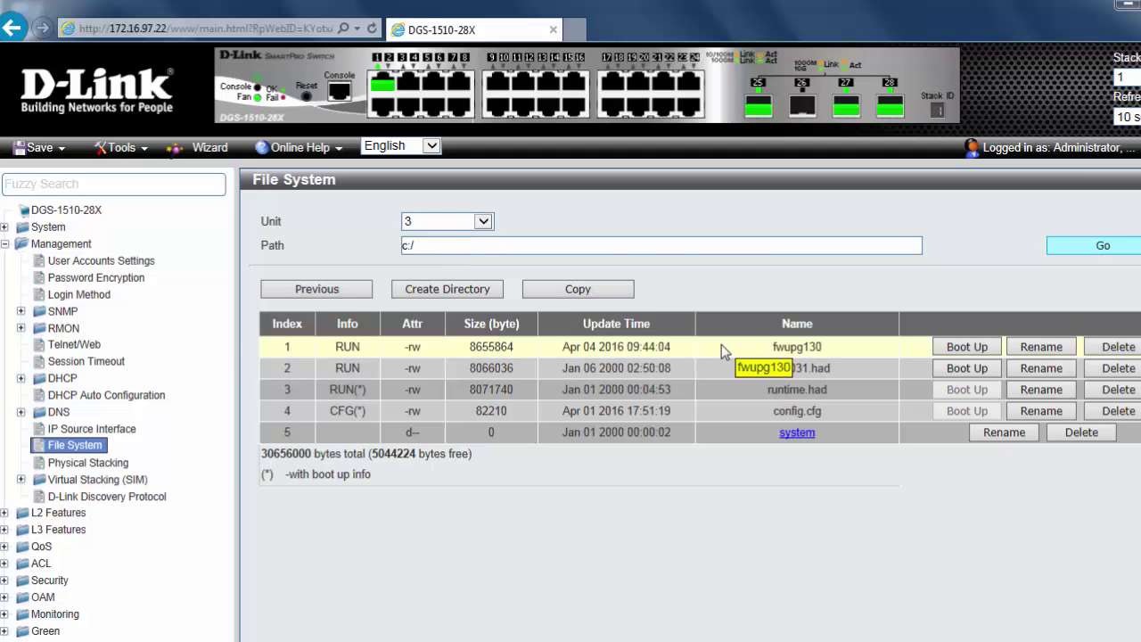
click(966, 354)
click(651, 413)
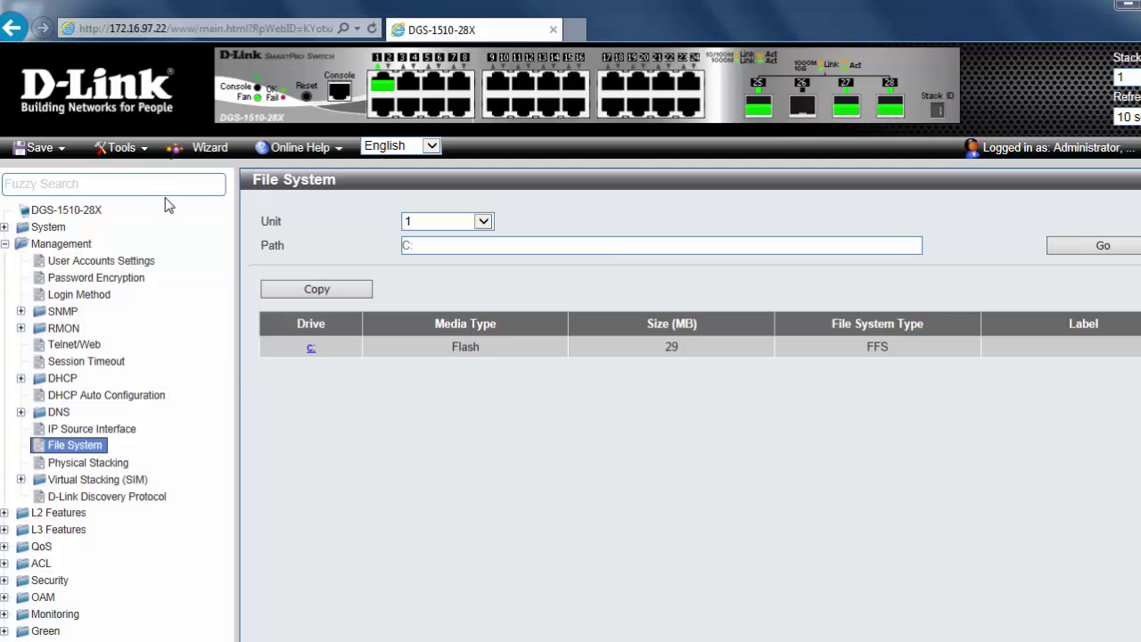
- Reboot the switch stack from Tools > Reboot System, saving the current settings first
click(139, 153)
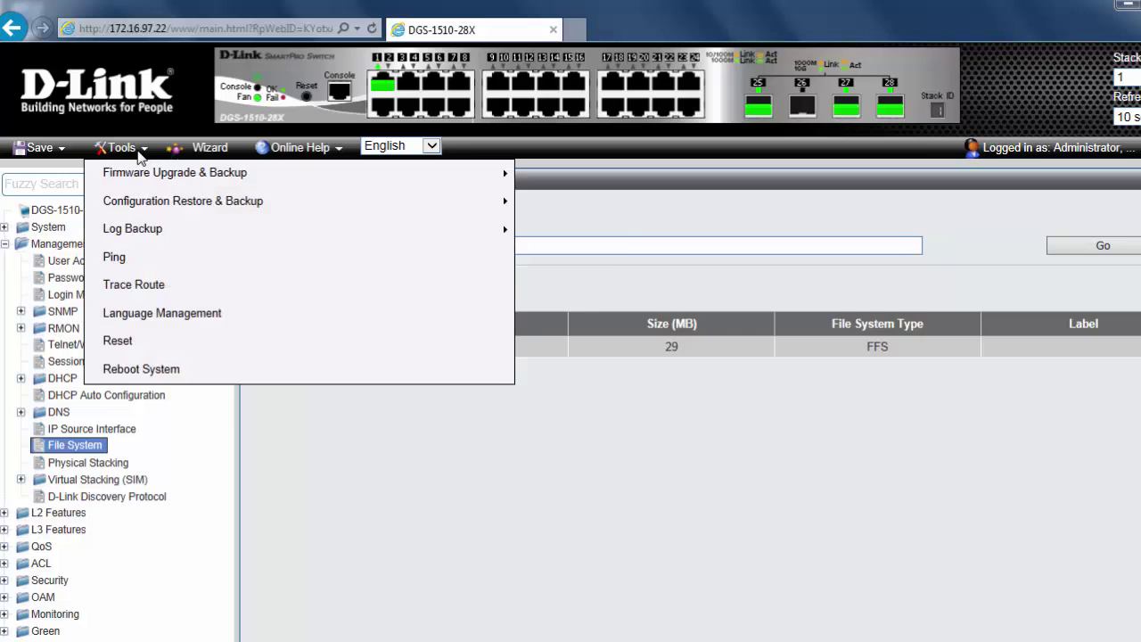
click(152, 376)
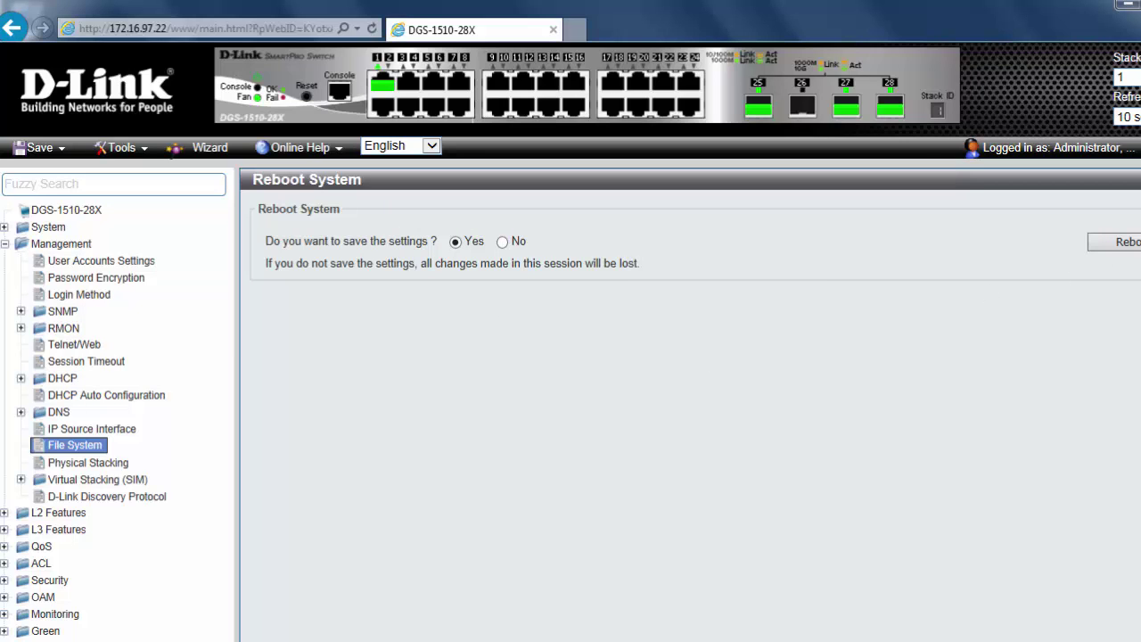
click(1115, 242)
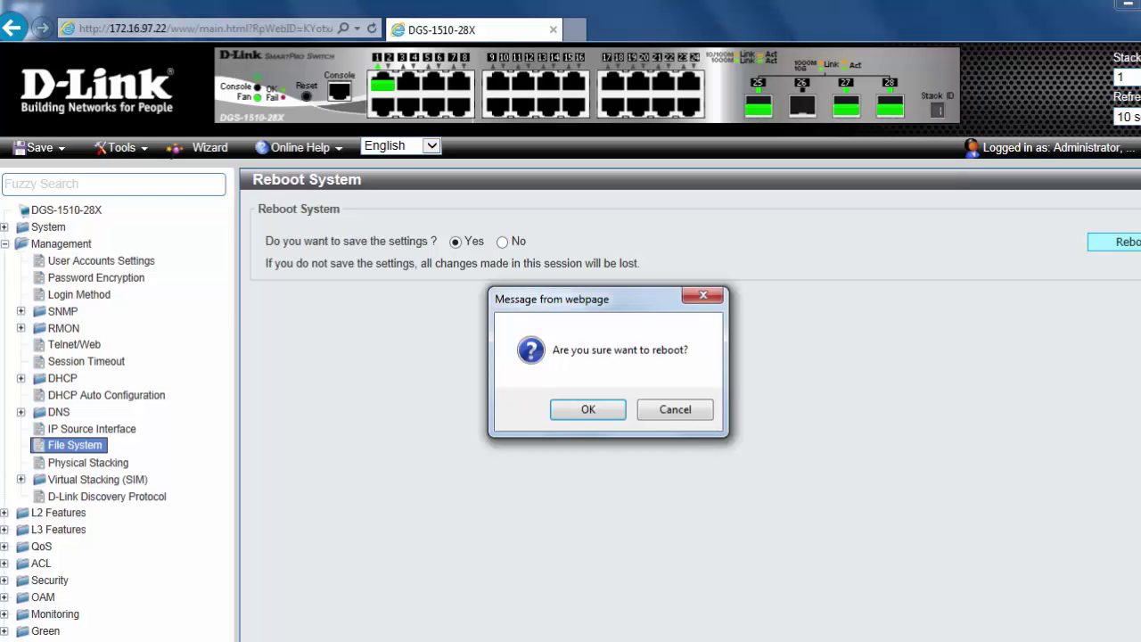
click(579, 408)
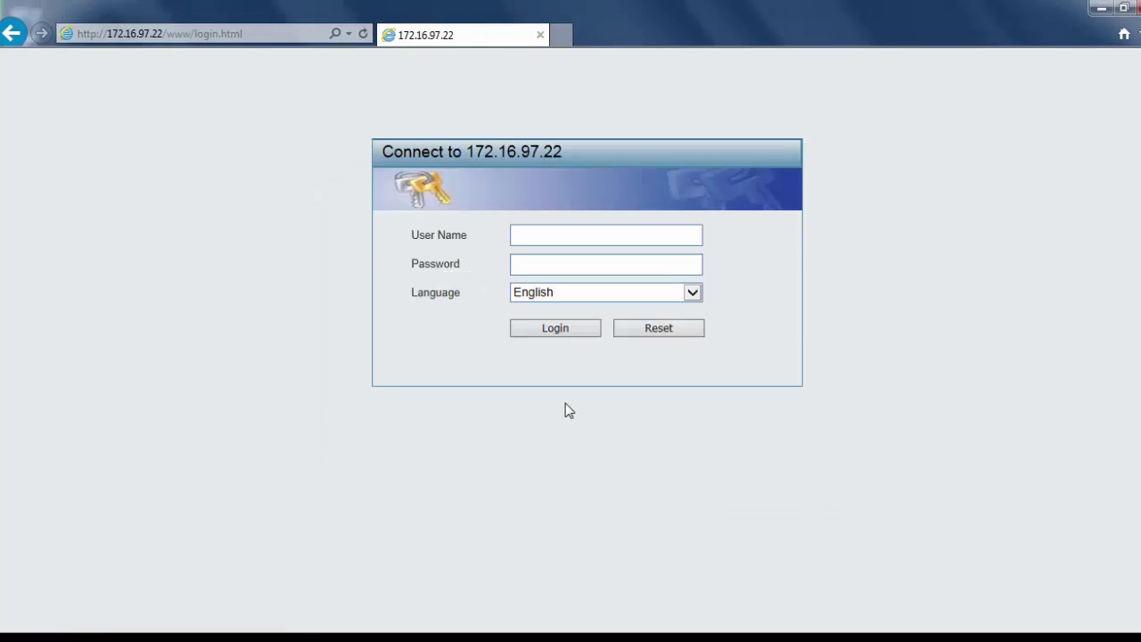
- Log back in with the admin account and exit the Smart Wizard to see firmware Build 1.30.007
click(585, 235)
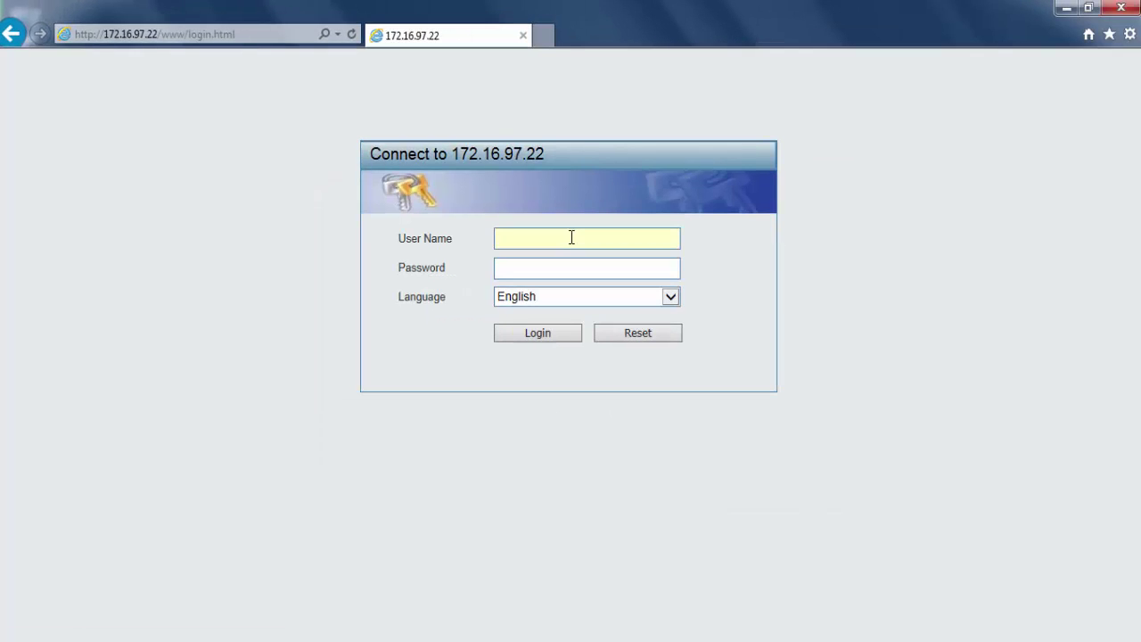
text(admin)
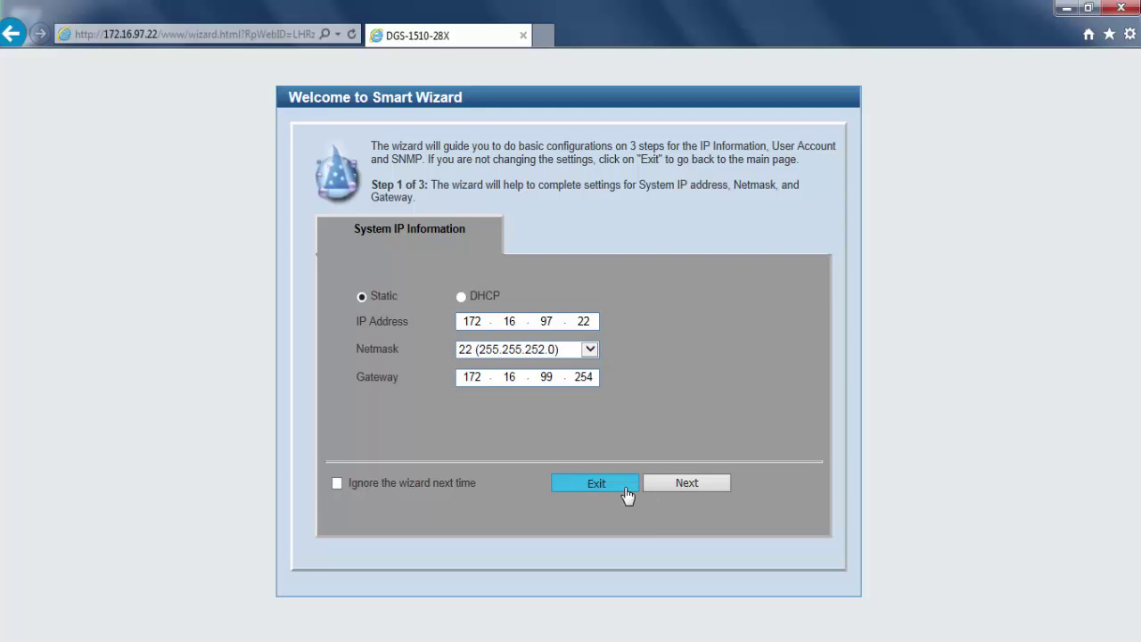
click(627, 491)
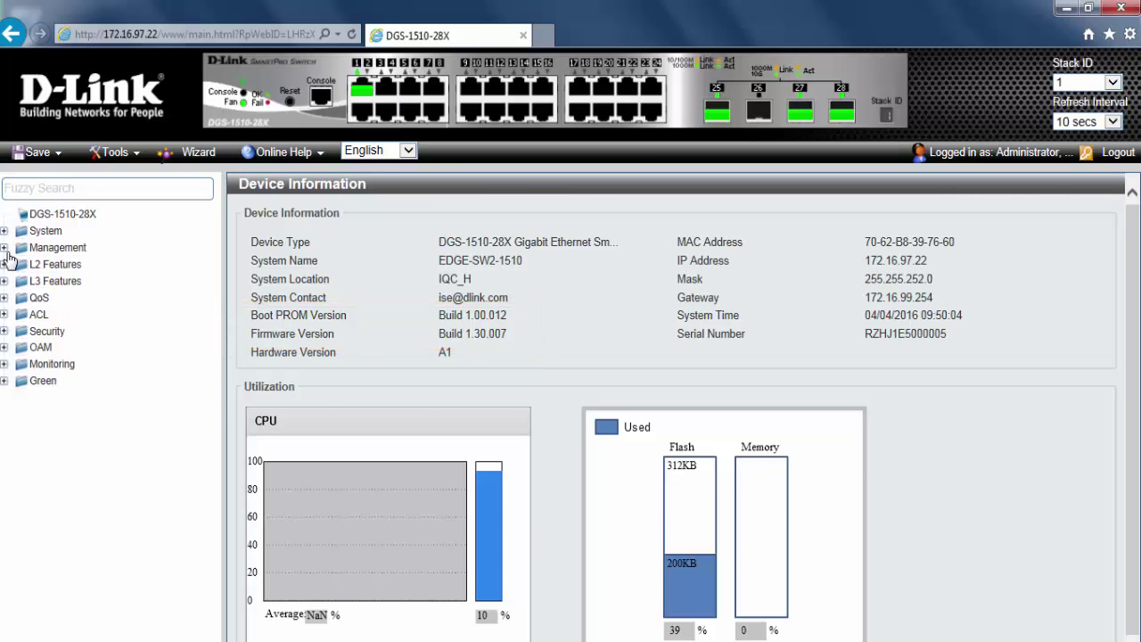
- Open Management > Physical Stacking to confirm all three units run runtime version 1.30.007
click(5, 248)
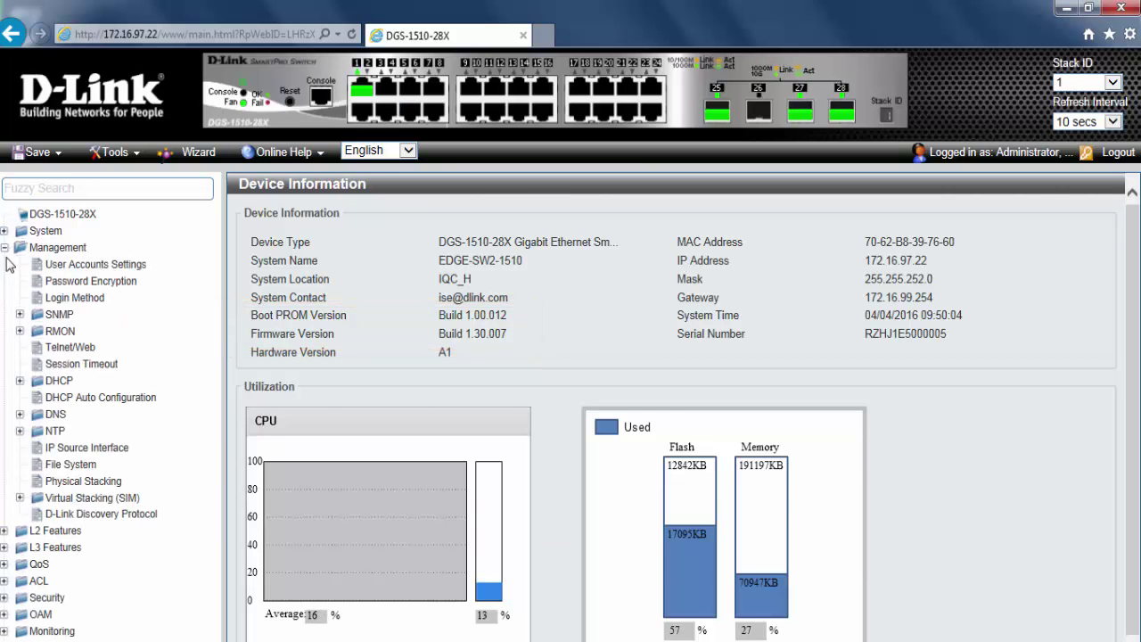
click(107, 482)
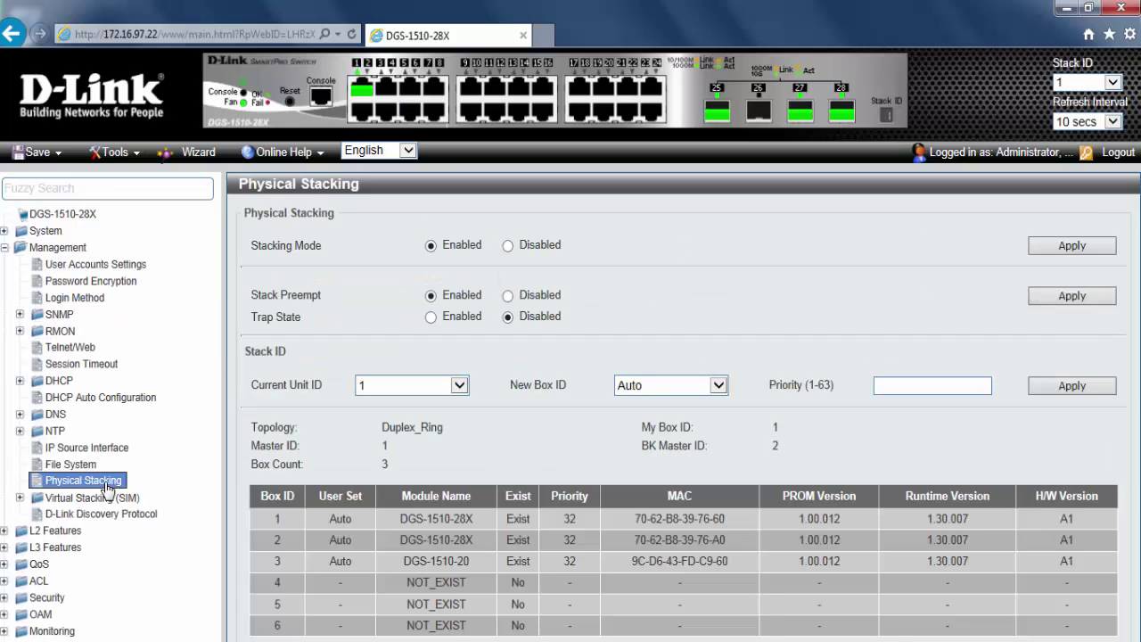